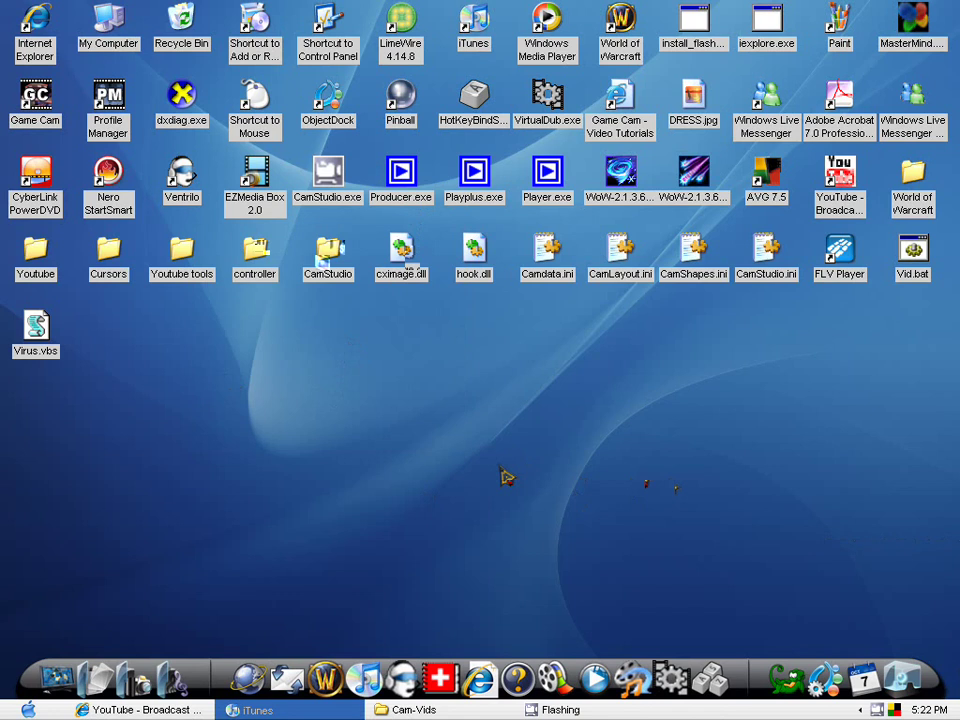
Create a desktop folder with the default name New Folder and drag it beside Virus.vbs.
right_click(500, 468)
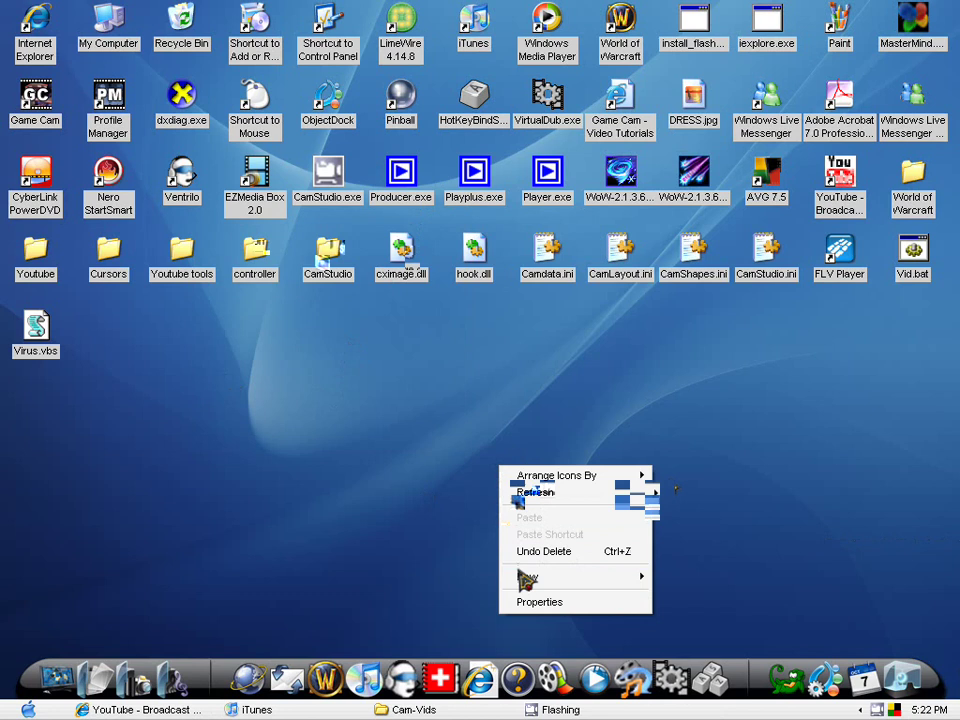
mouse_move(640, 577)
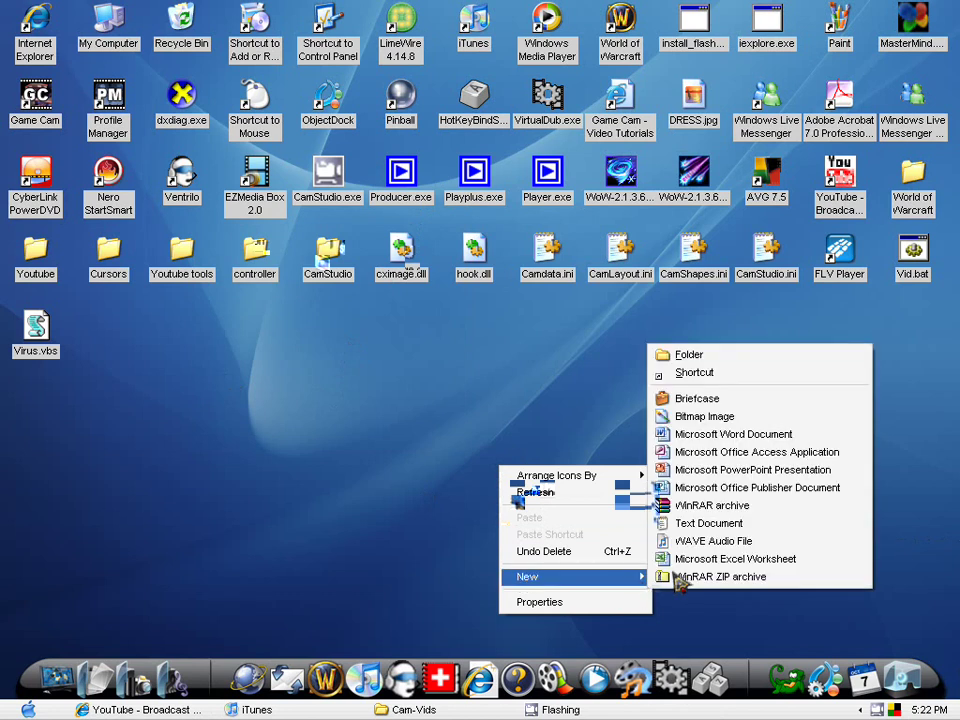
left_click(710, 352)
left_click(405, 372)
left_click_drag(547, 482, 262, 345)
left_click_drag(184, 321, 294, 409)
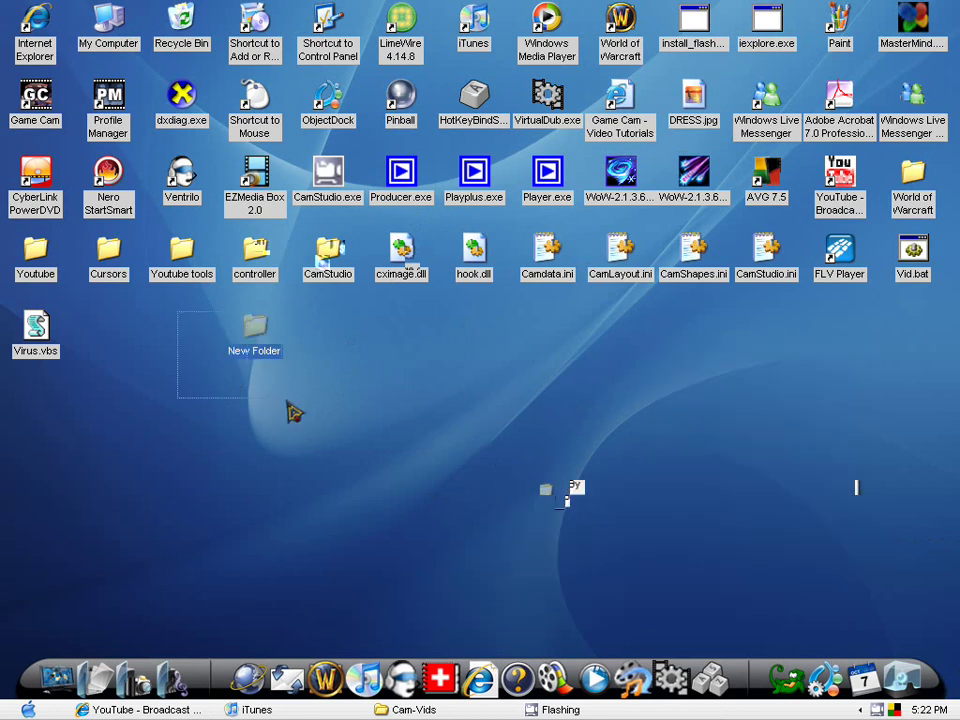
left_click(464, 369)
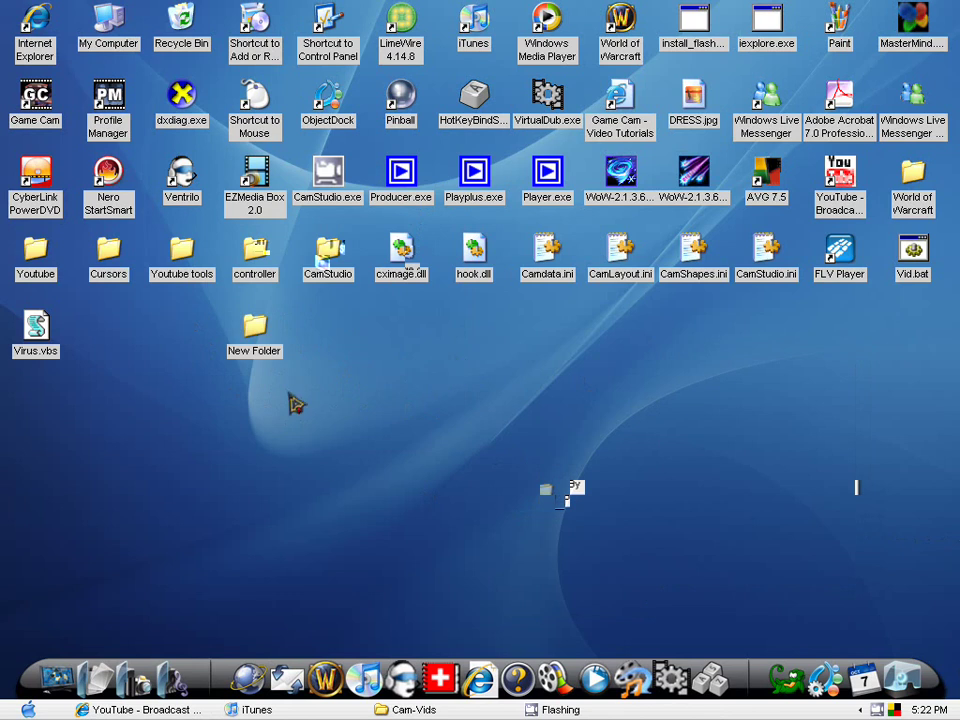
Rename New Folder to an empty name so no label appears under it.
right_click(266, 348)
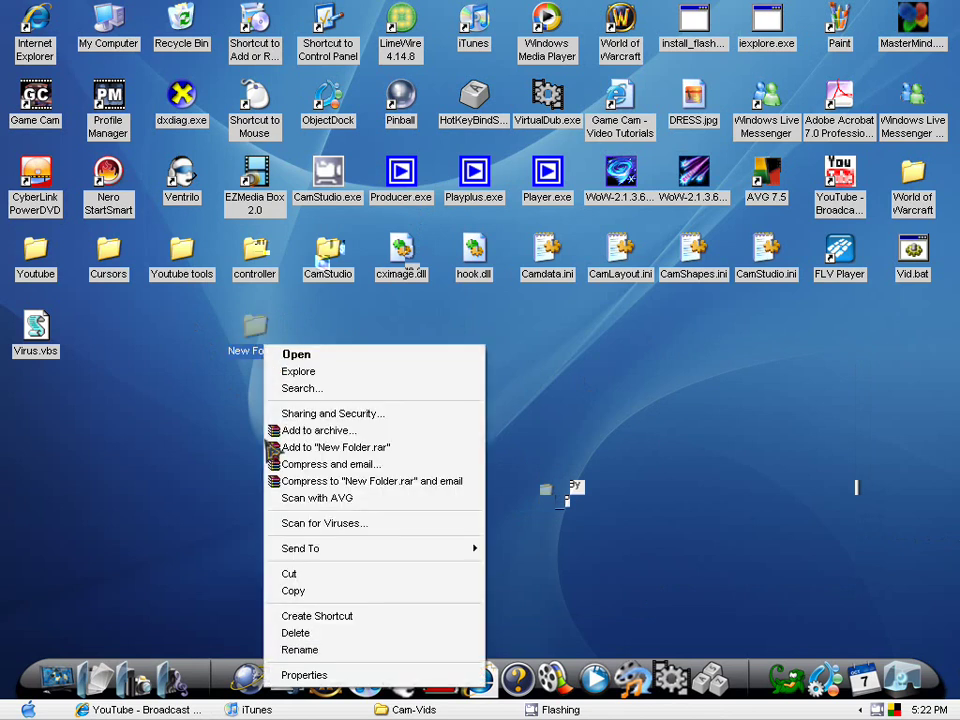
left_click(322, 651)
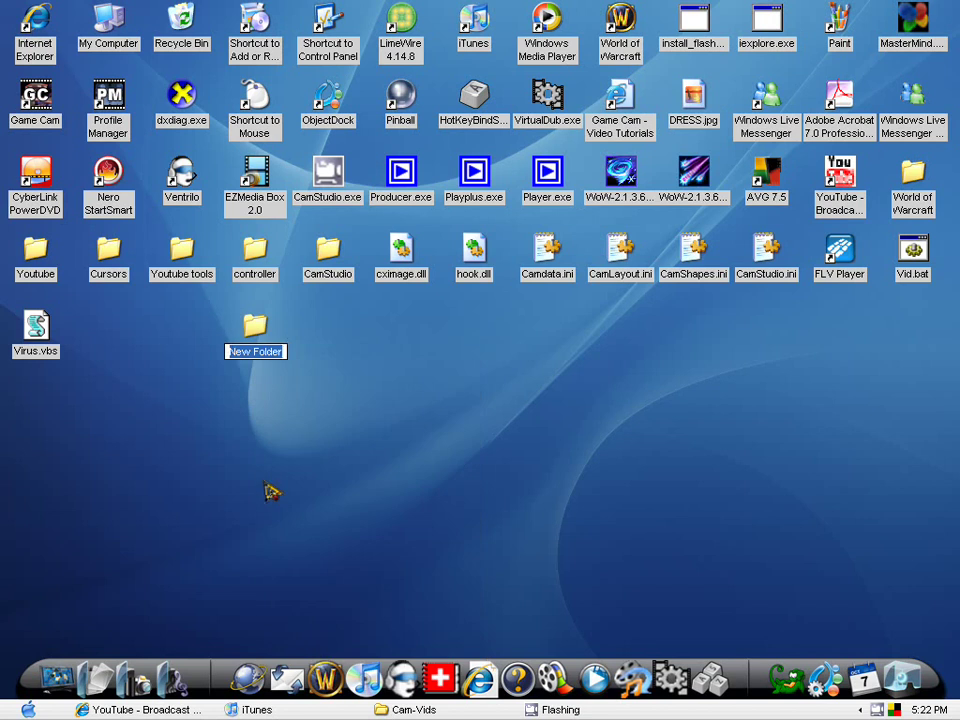
key("BackSpace")
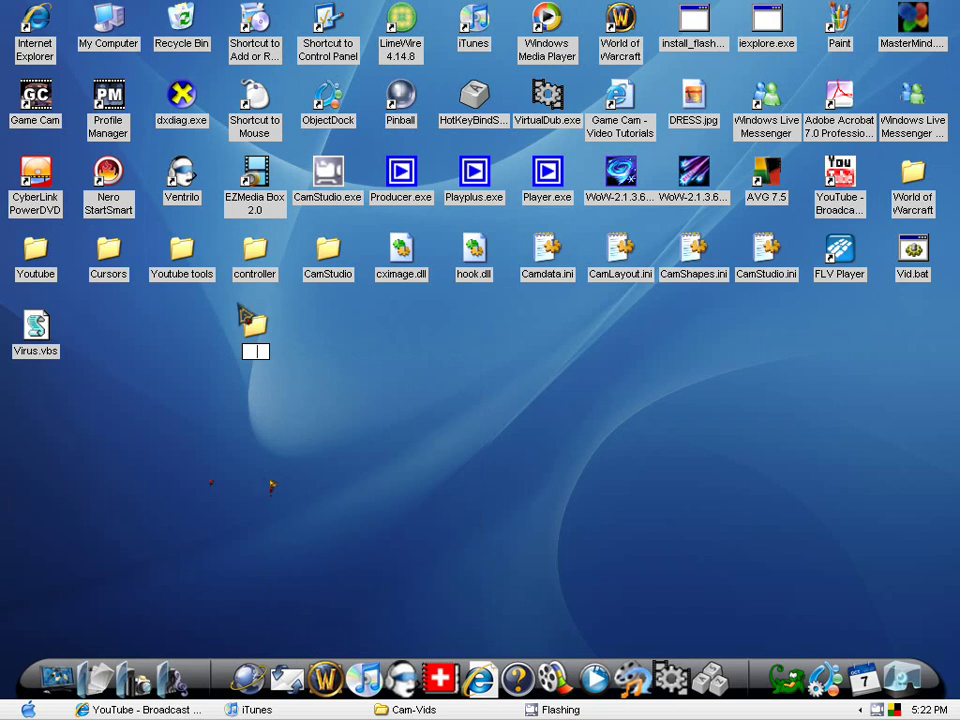
key("Return")
In the folder's Properties Customize tab, pick a replacement icon from the SHELL32.dll icon list.
right_click(284, 318)
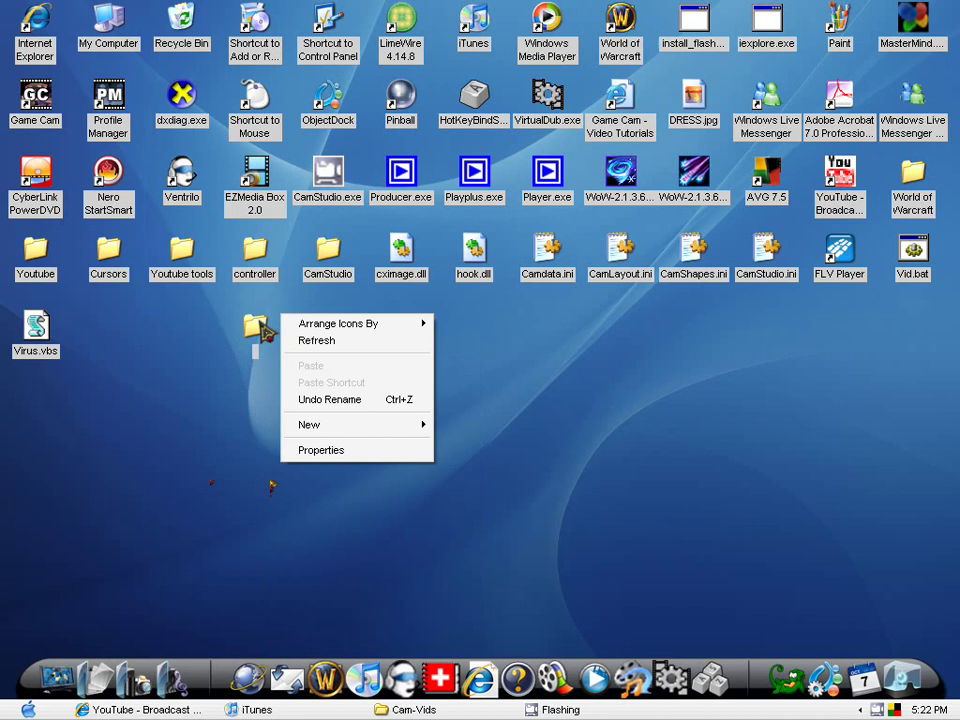
right_click(270, 320)
left_click(296, 651)
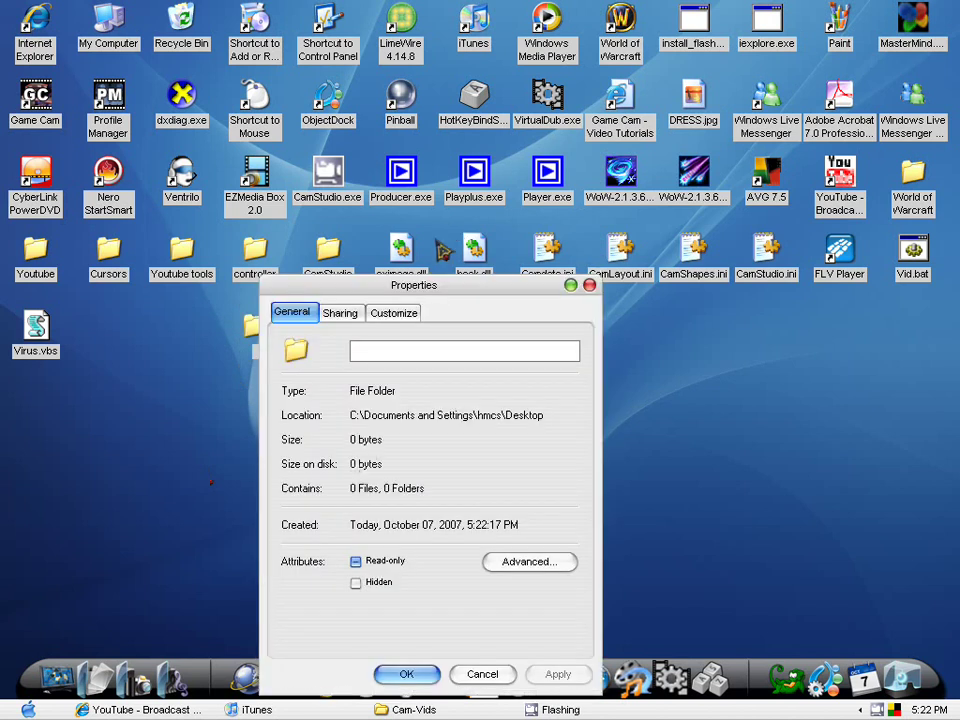
left_click(382, 314)
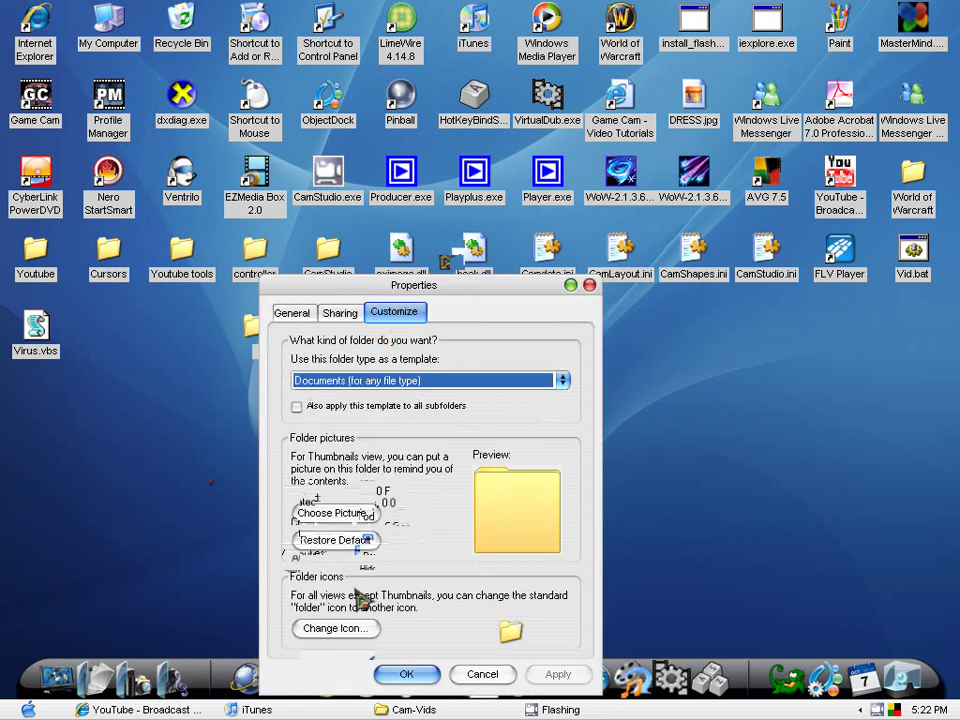
left_click(381, 628)
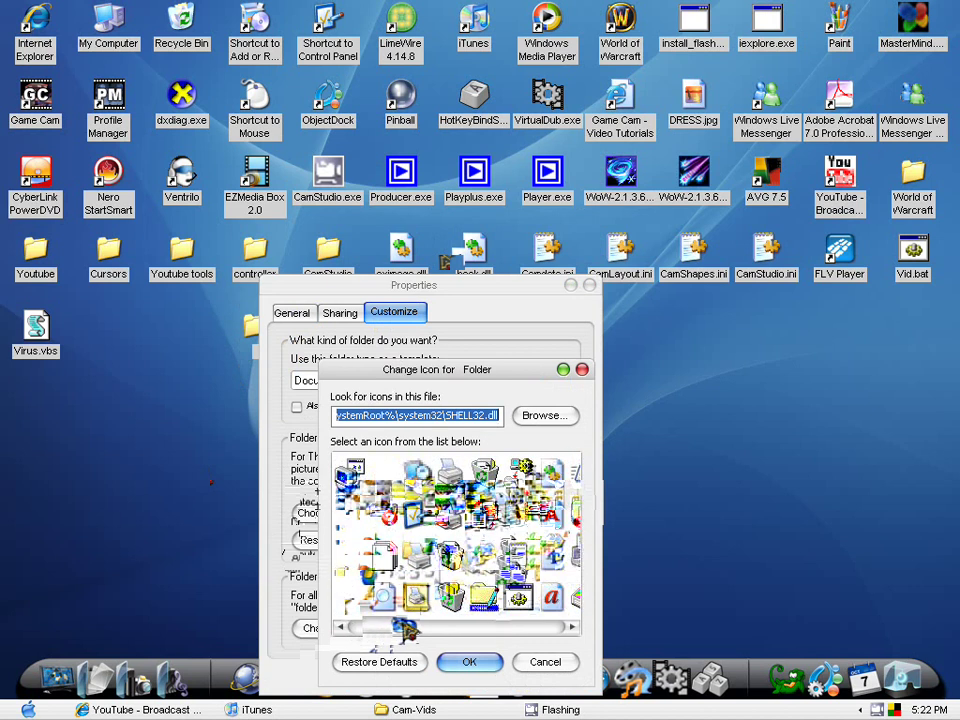
left_click_drag(374, 628, 360, 626)
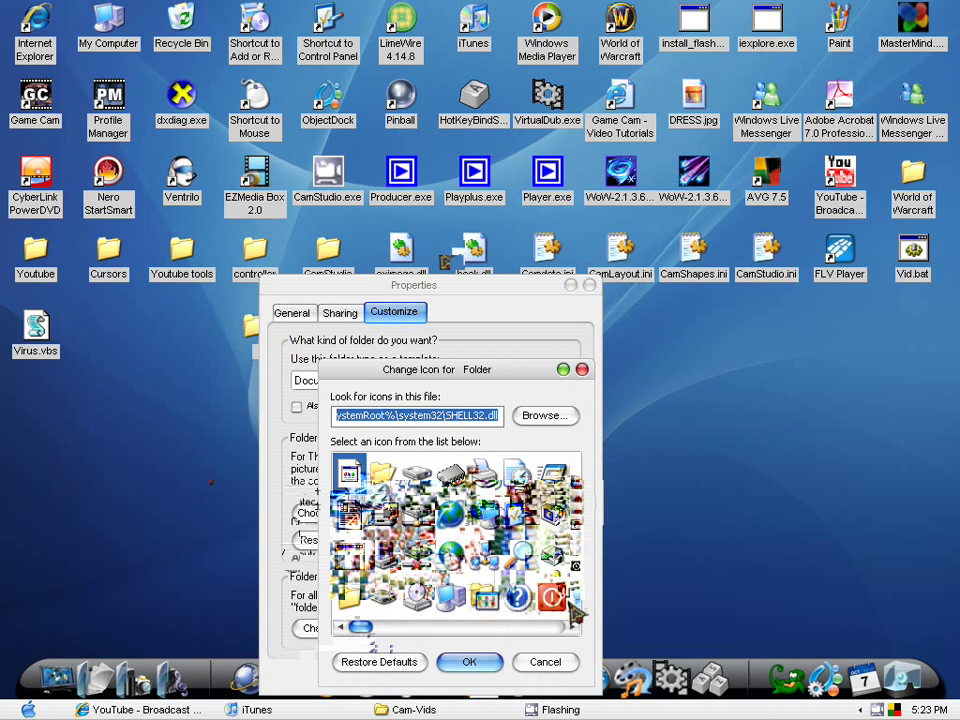
left_click_drag(376, 628, 386, 627)
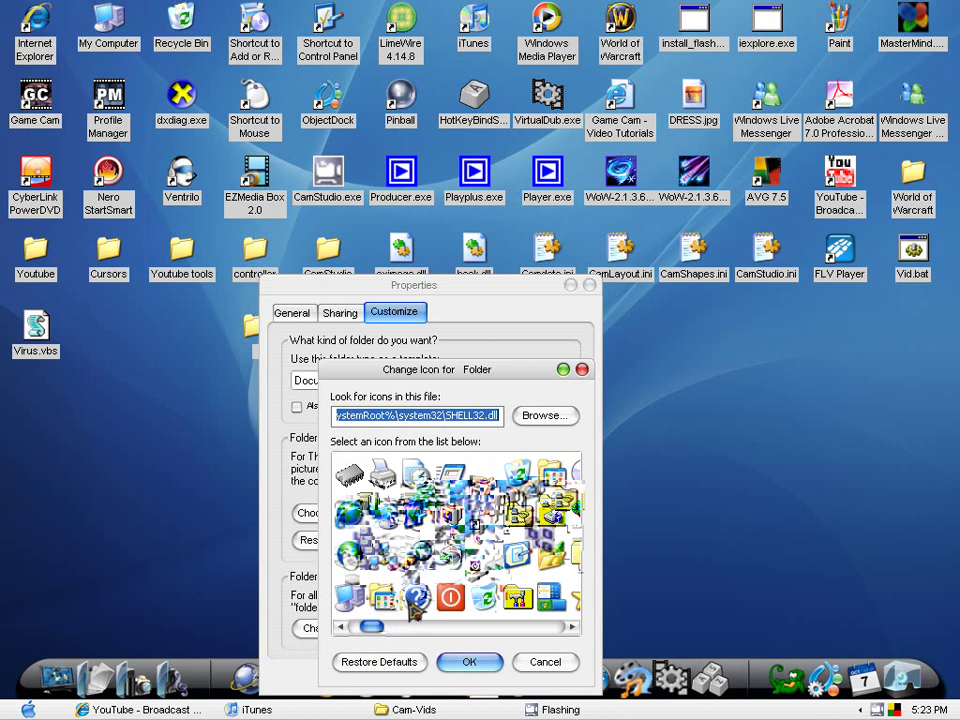
left_click(352, 627)
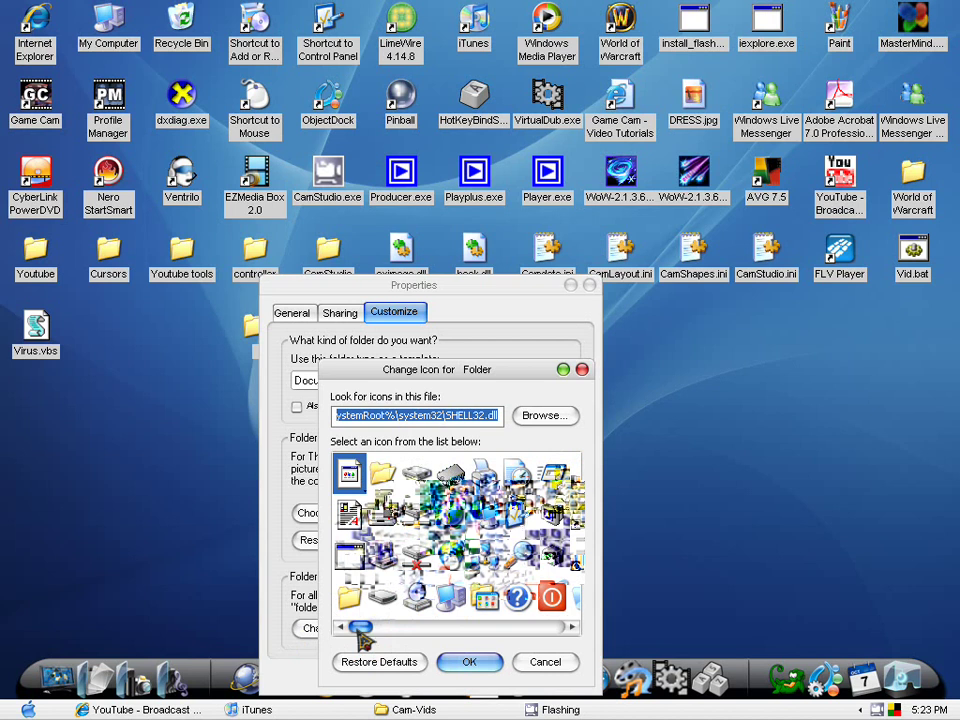
left_click_drag(360, 627, 374, 627)
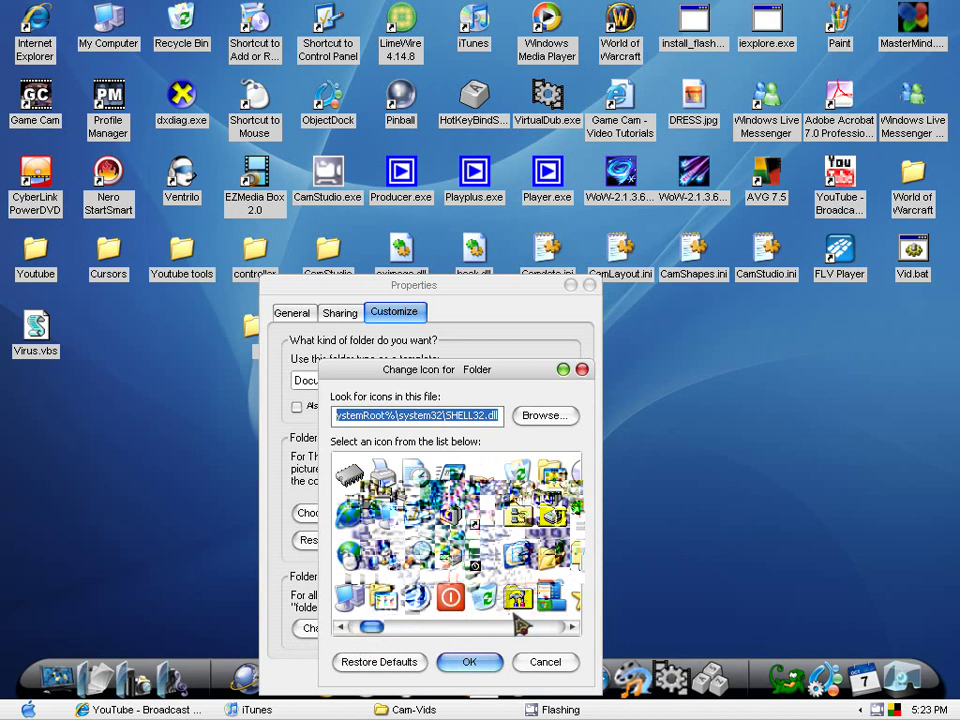
mouse_move(387, 629)
left_mouse_down()
mouse_move(420, 633)
mouse_move(398, 626)
left_mouse_up()
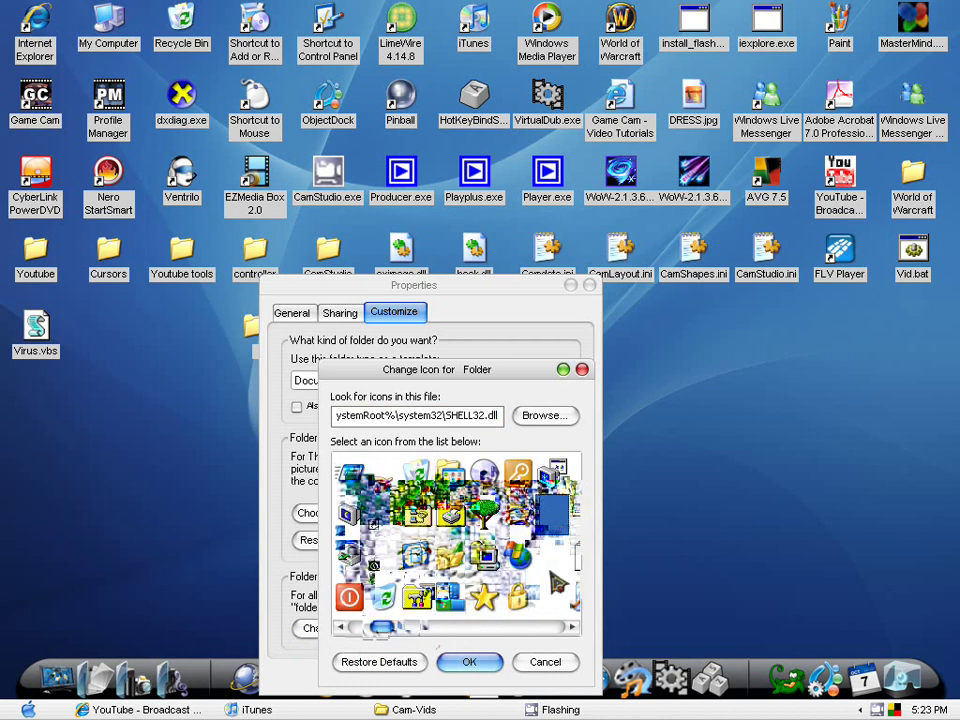
double_click(553, 576)
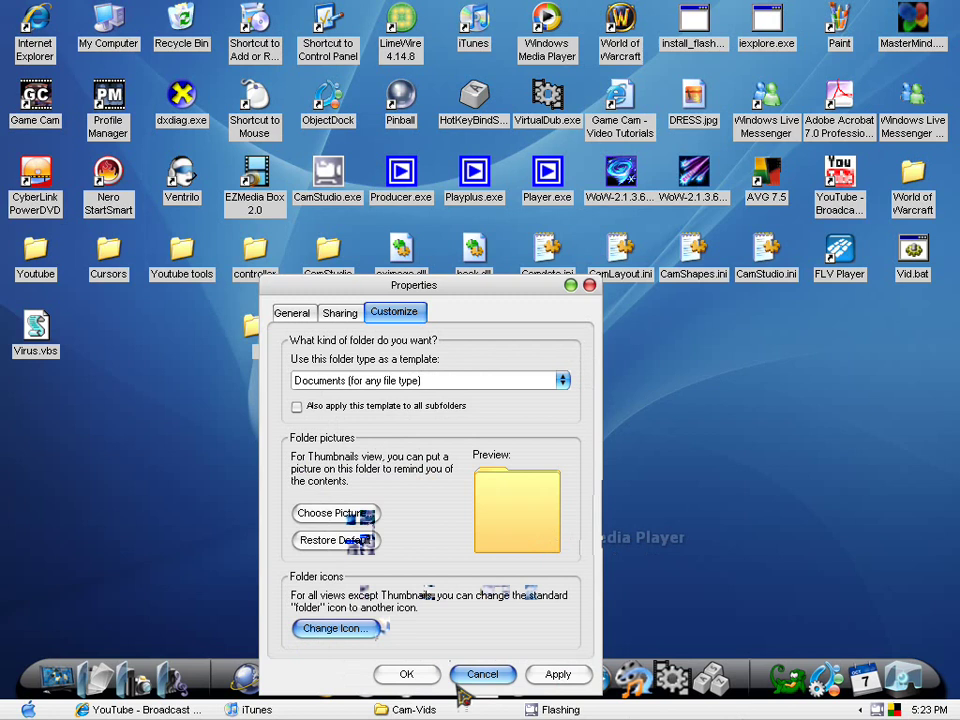
Apply the transparent icon with OK and move the invisible folder lower on the desktop.
left_click(406, 674)
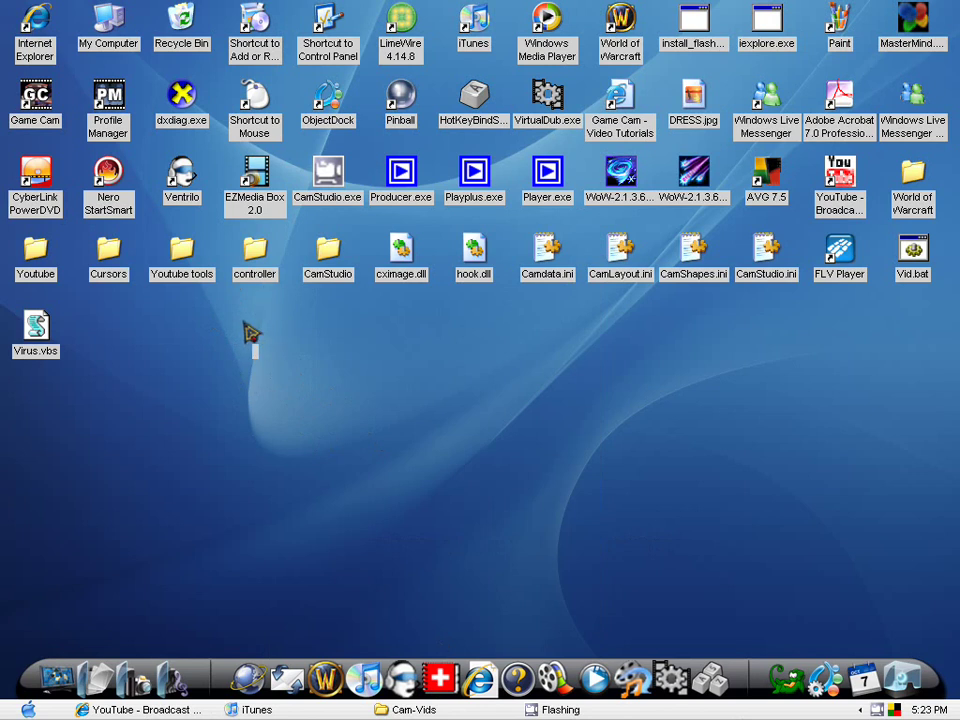
left_click_drag(251, 338, 270, 482)
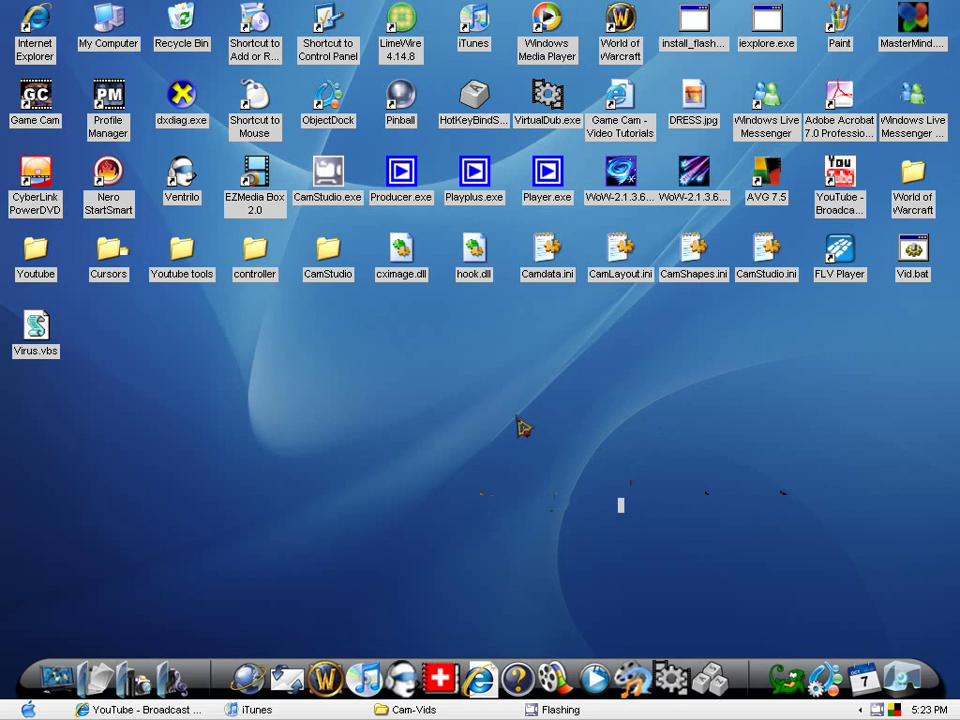
Reveal the hidden folder by box-selecting empty desktop areas and selecting all with Ctrl+A.
left_click(606, 280)
left_click_drag(421, 480, 806, 604)
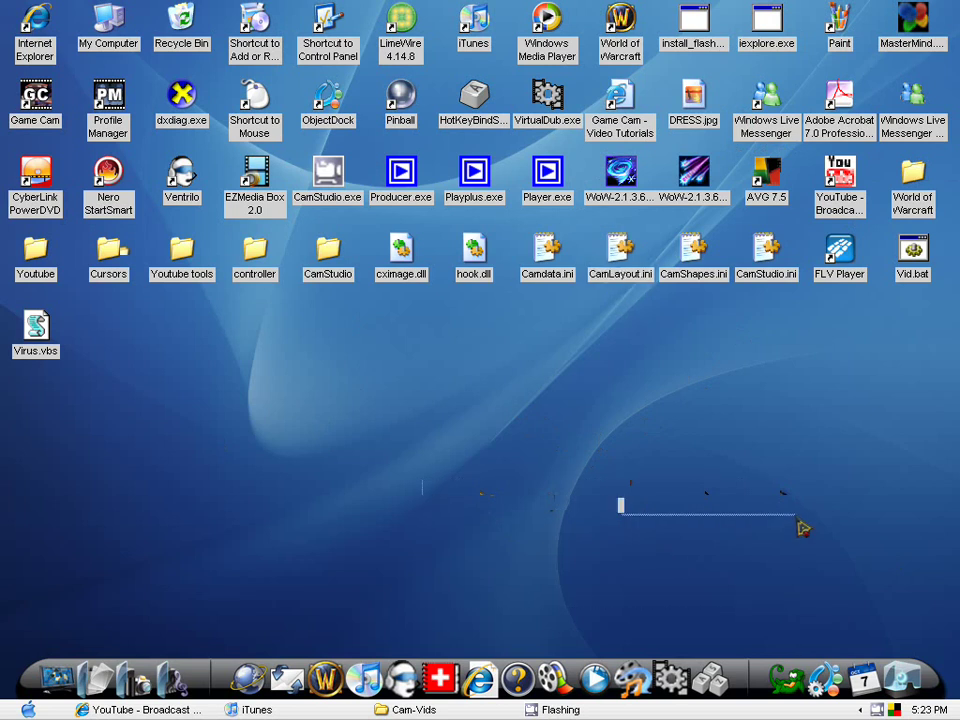
left_click_drag(542, 446, 804, 572)
left_click_drag(527, 457, 551, 454)
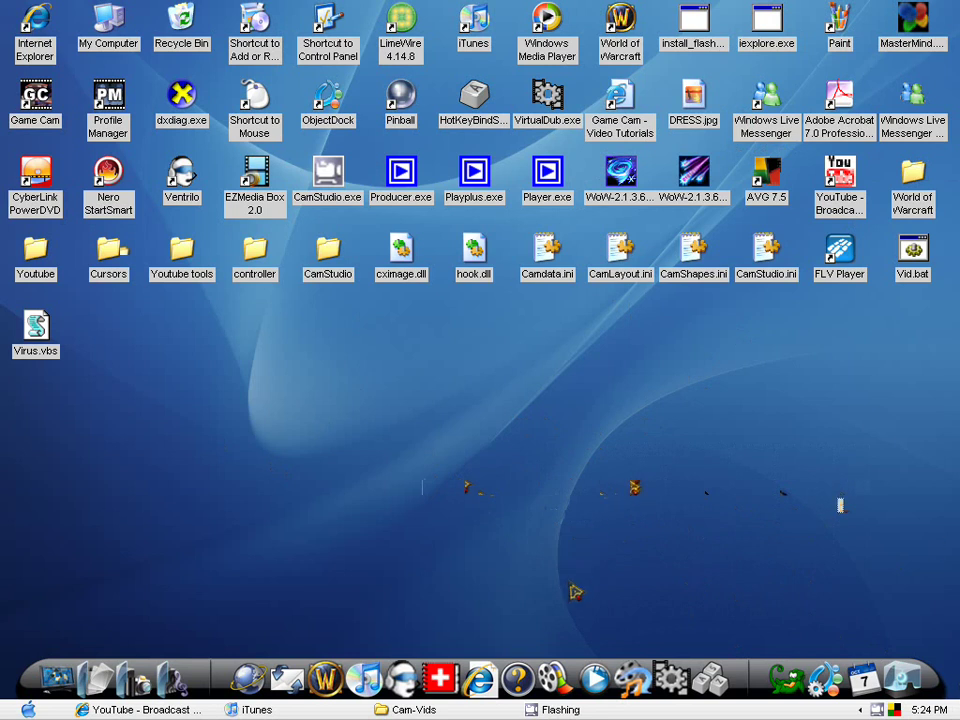
key("ctrl+a")
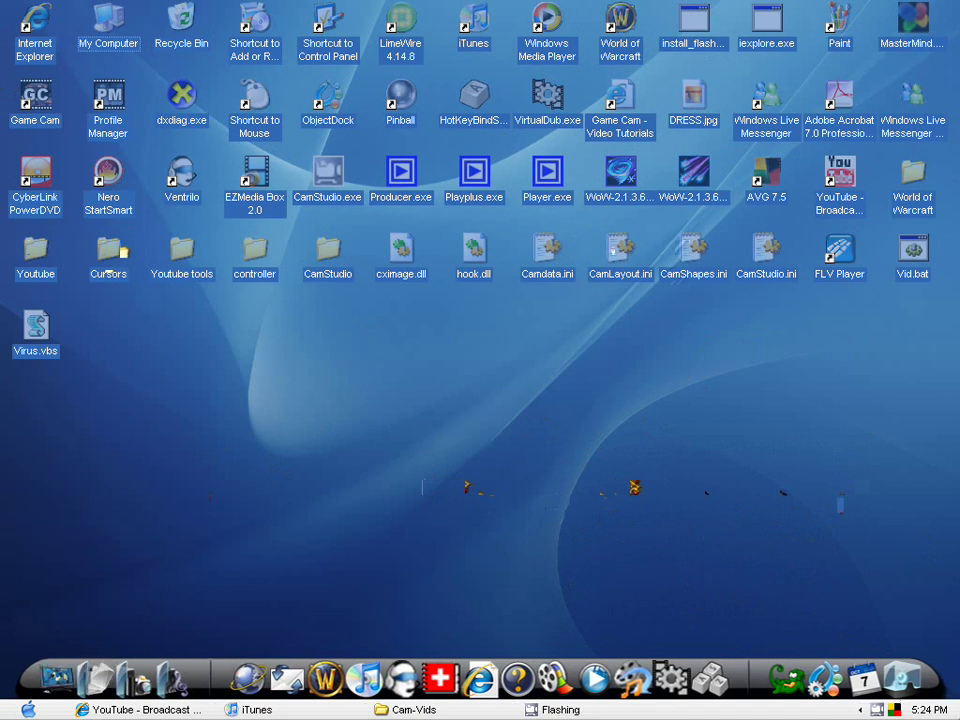
Delete the invisible blank-named folder and confirm the deletion.
left_click(345, 457)
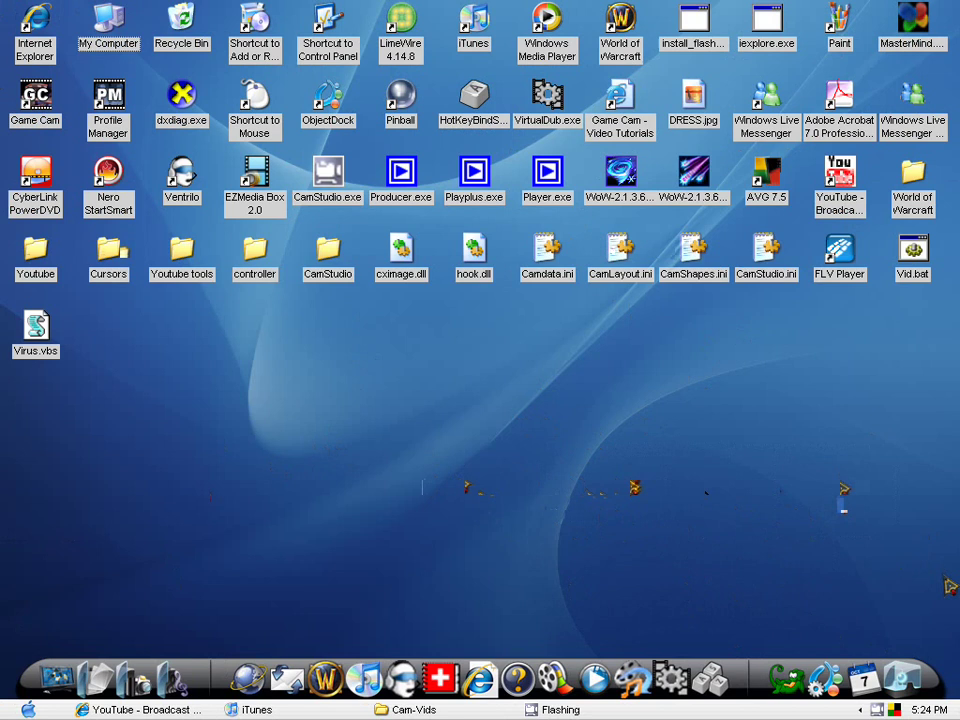
key("Delete")
left_click(528, 397)
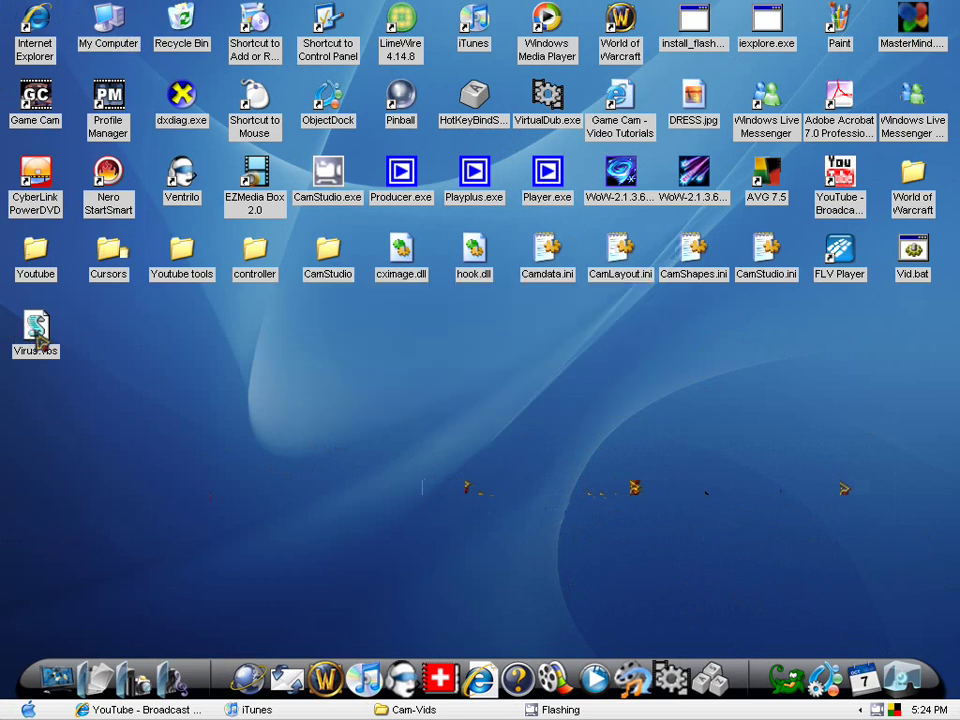
Open Virus.vbs in Notepad via Edit and place the cursor after DELETE ALL FILES?
right_click(52, 334)
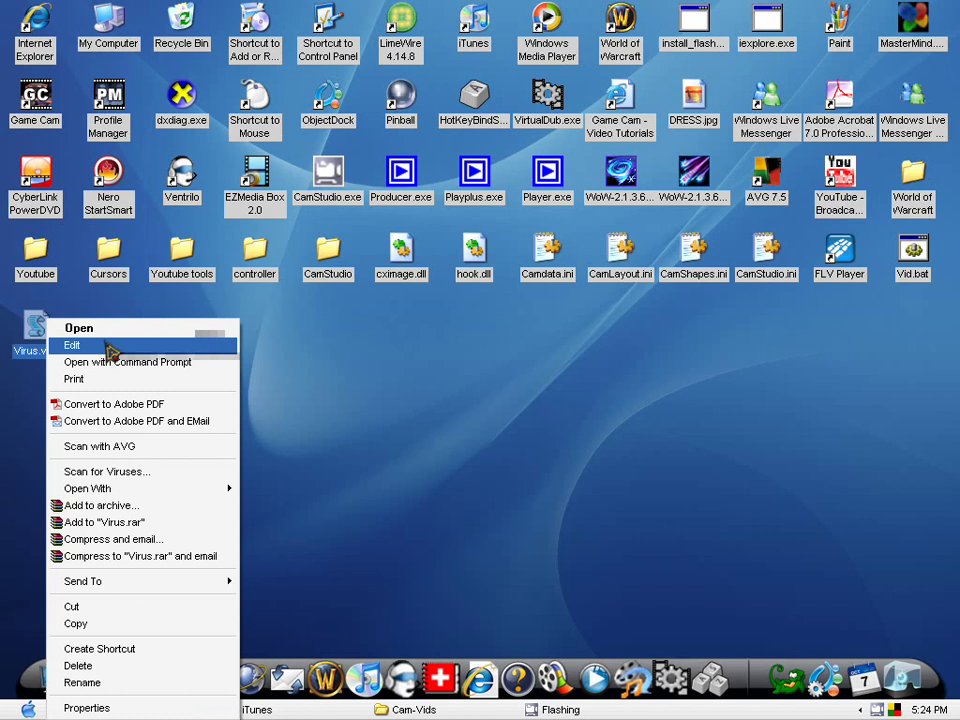
left_click(113, 350)
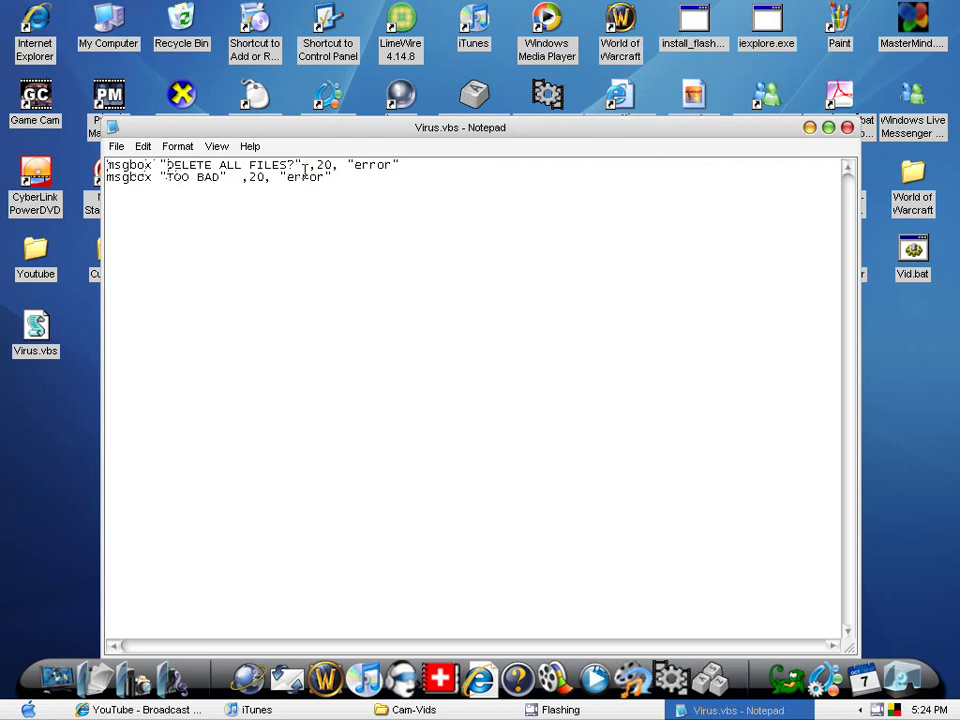
left_click(306, 165)
Finish line 2 as msgbox "TOO BAD" ,20, "error" and clear the text selection.
left_click_drag(152, 176, 107, 177)
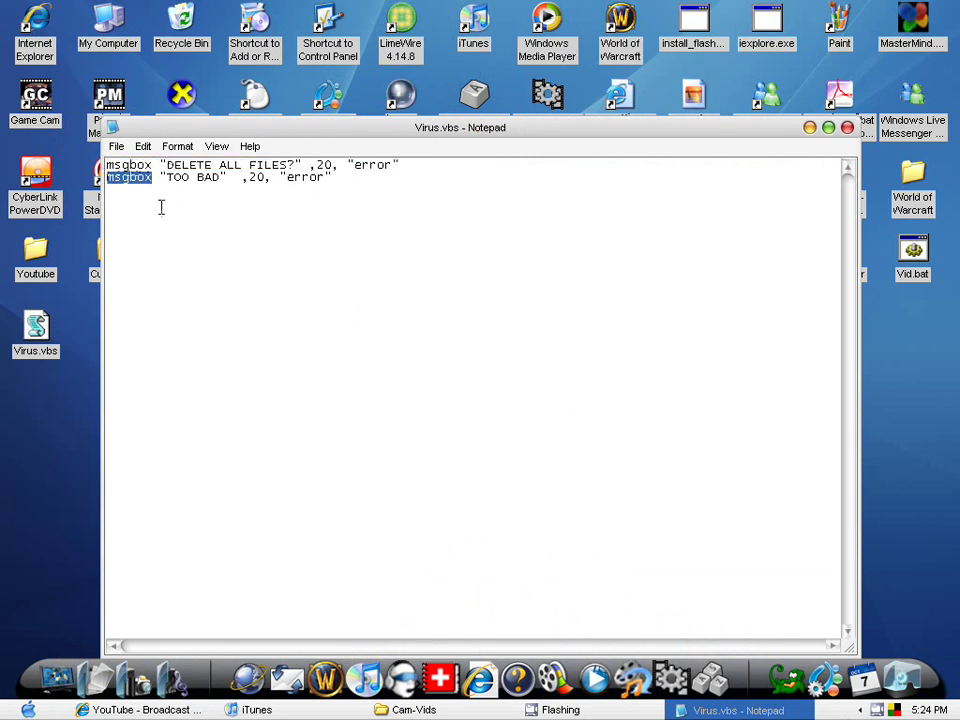
left_click(160, 207)
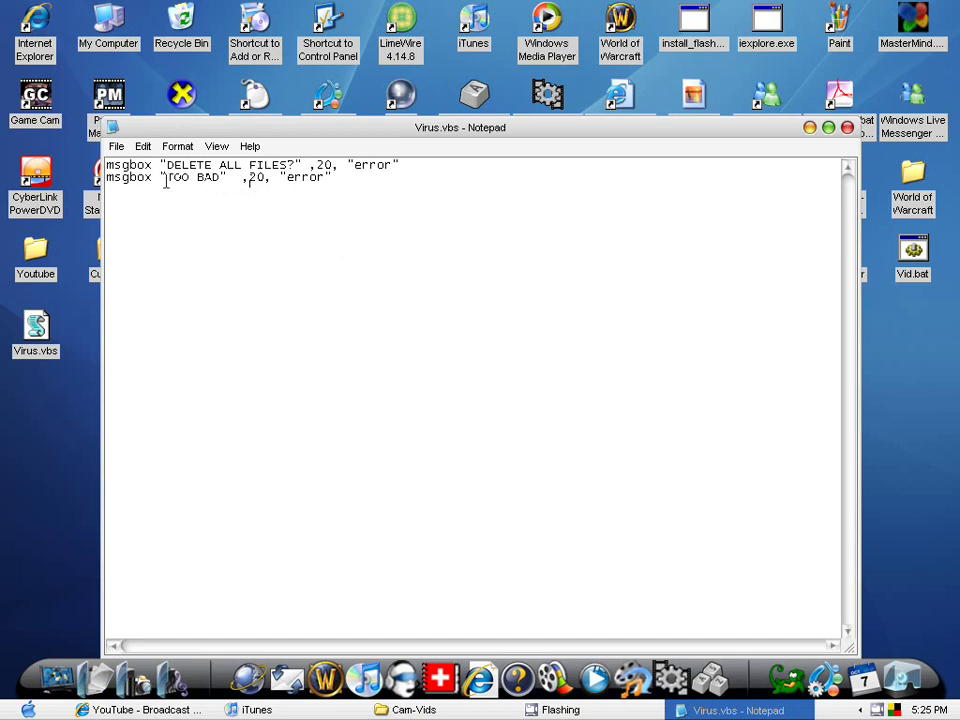
left_click(384, 246)
Save the Virus.vbs script from the File menu and close Notepad.
left_click(116, 146)
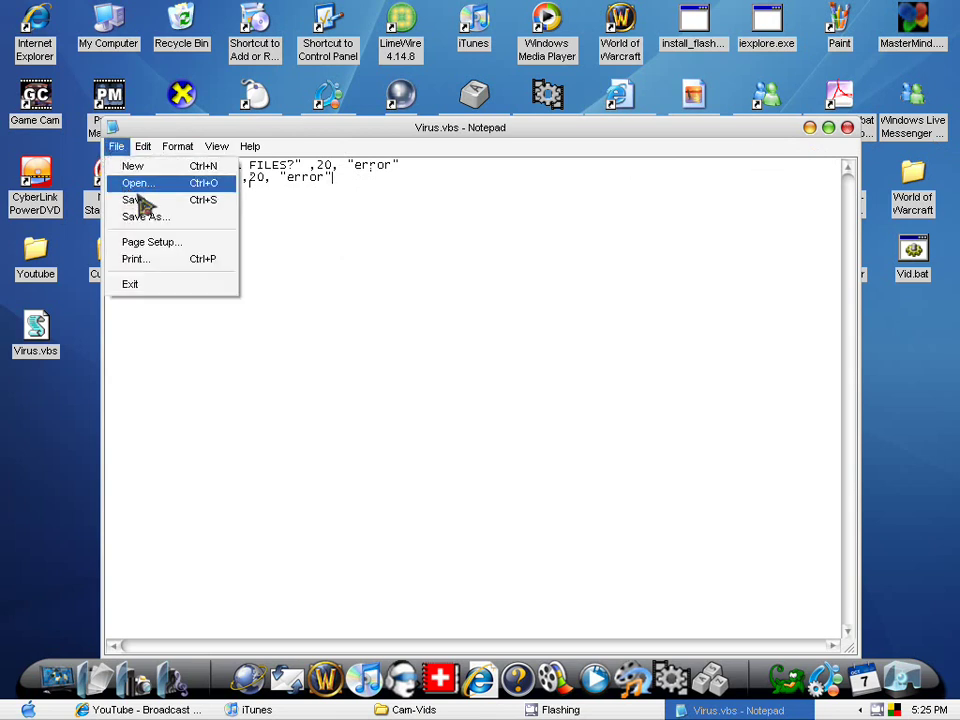
left_click(140, 199)
left_click(847, 128)
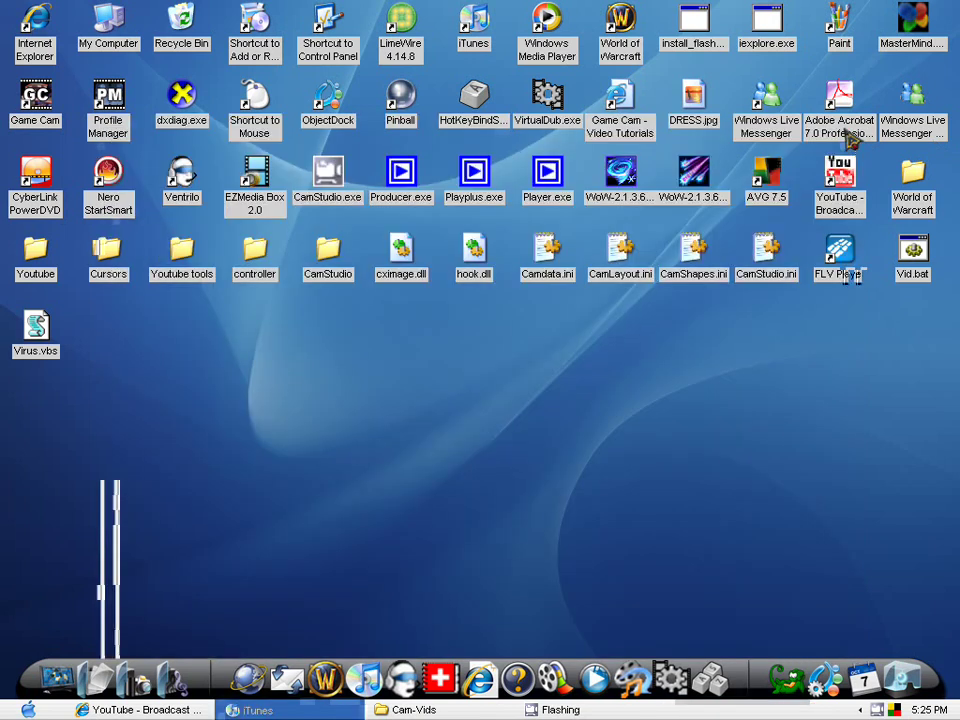
Run Virus.vbs, answer No to DELETE ALL FILES?, and dismiss the TOO BAD box.
left_click(47, 338)
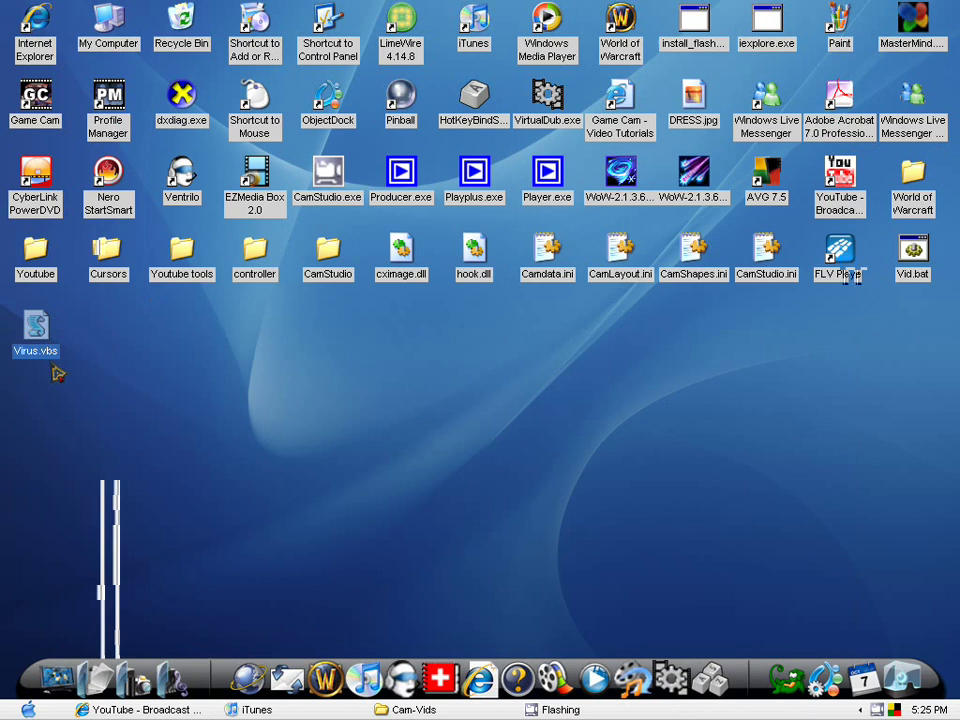
key("Return")
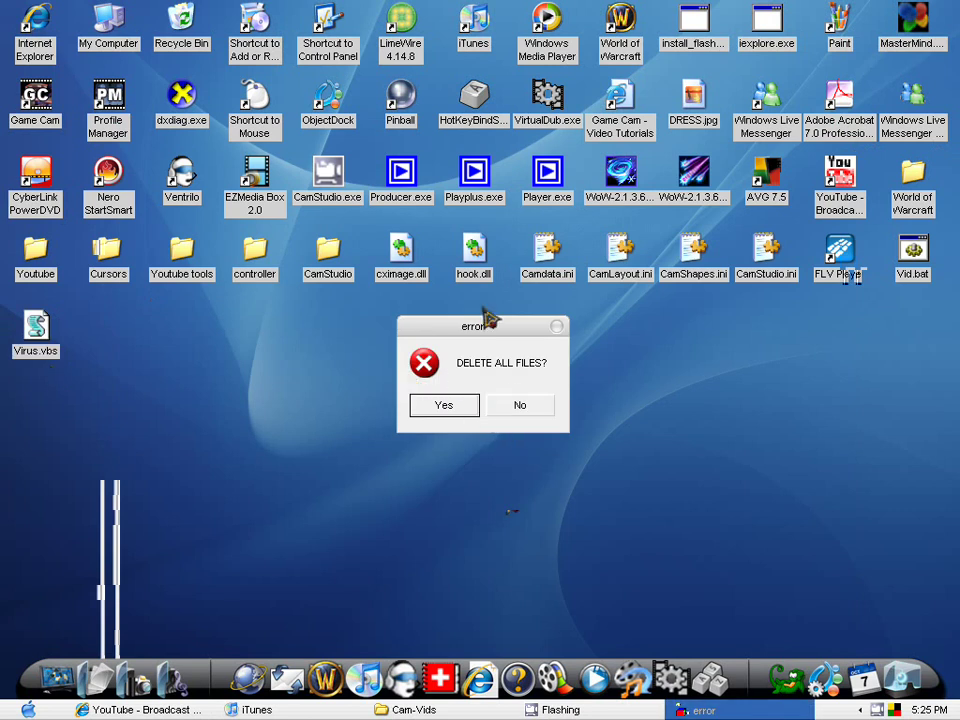
left_click_drag(485, 326, 512, 311)
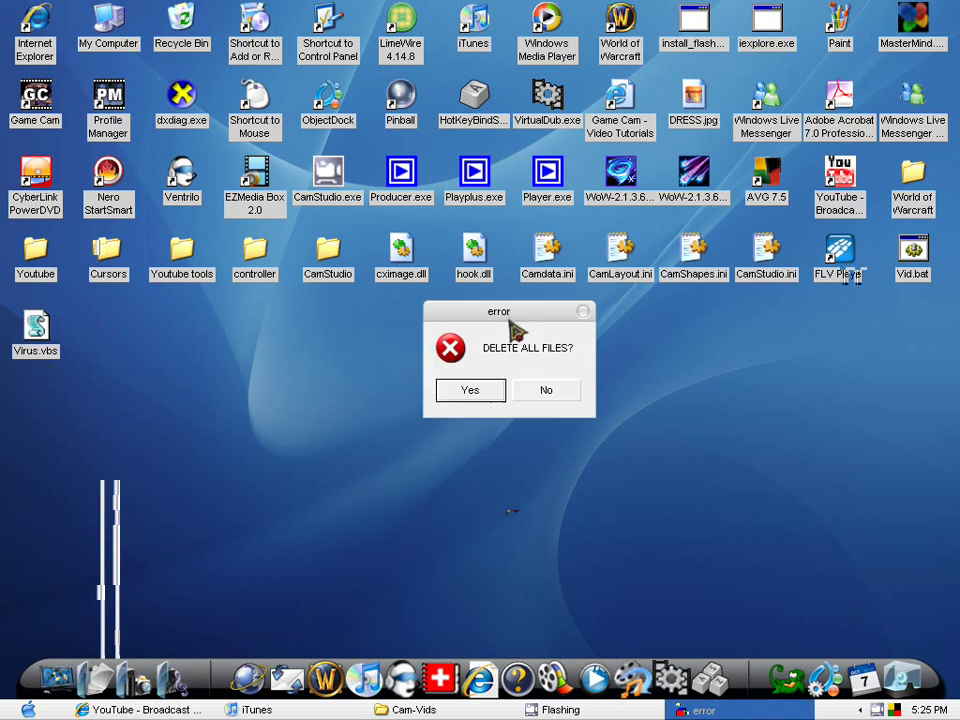
left_click(553, 391)
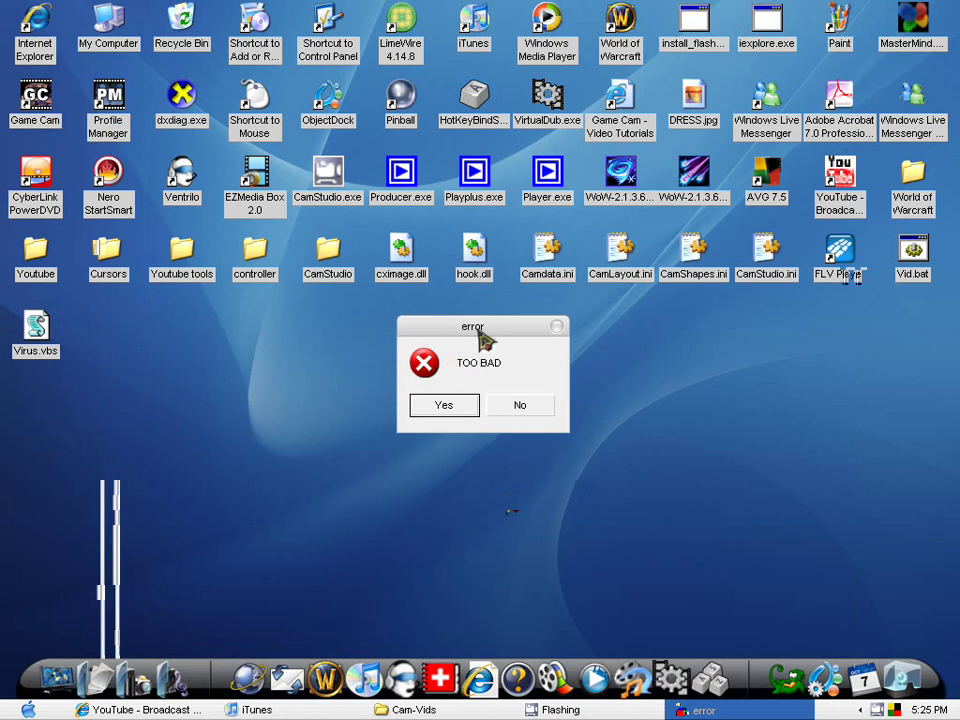
left_click_drag(491, 337, 498, 336)
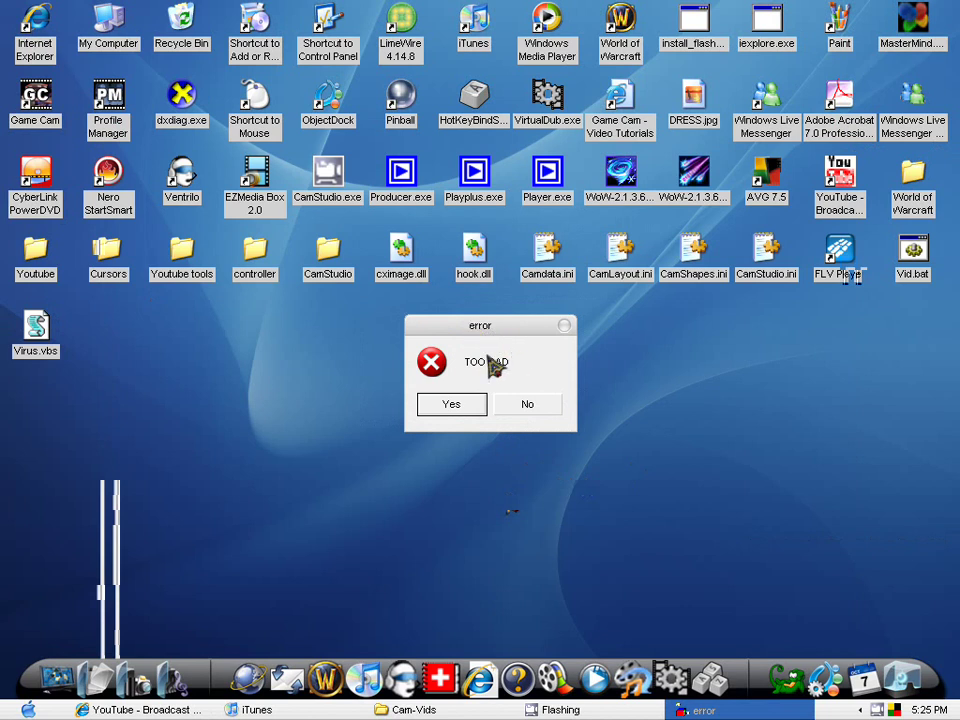
left_click(530, 405)
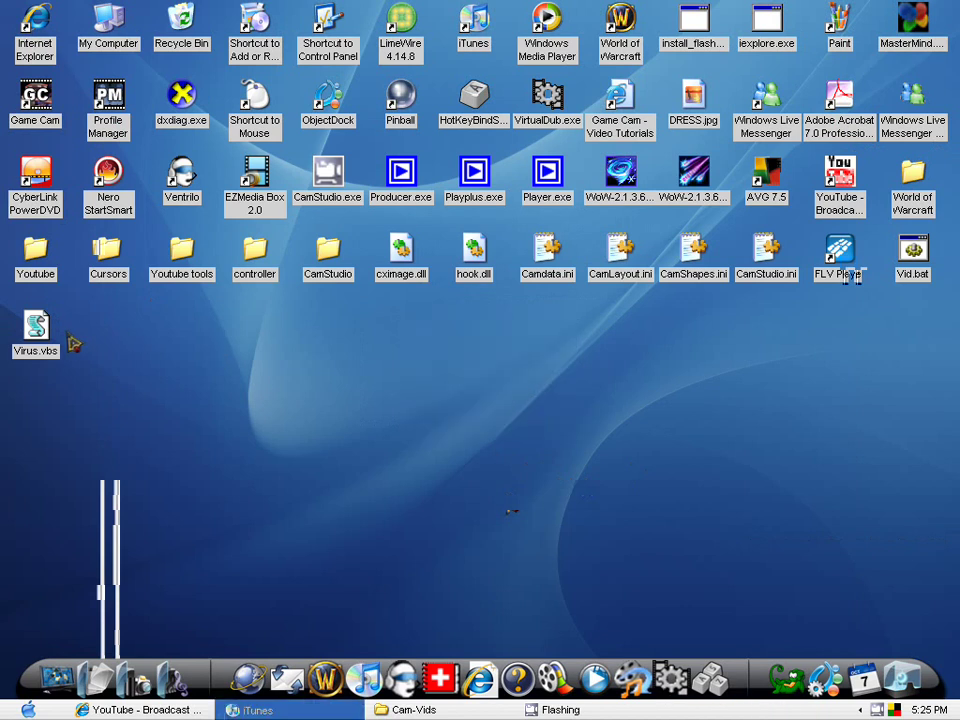
left_click(38, 346)
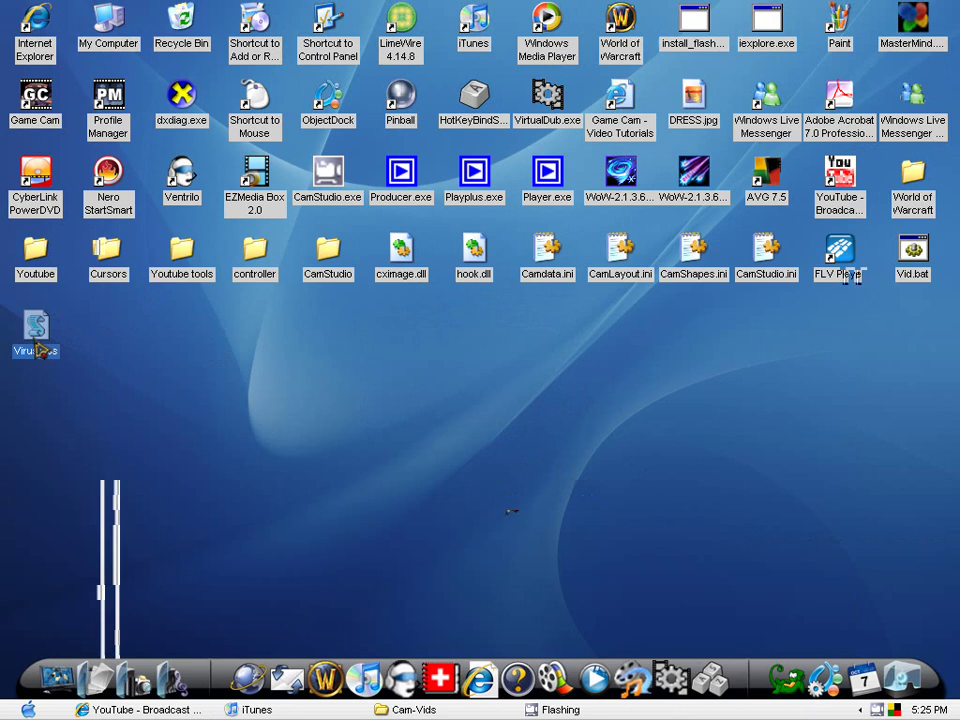
Create a new text document named Virus DONT OPEN.VBS and accept the extension change.
left_click(182, 336)
right_click(177, 327)
mouse_move(244, 444)
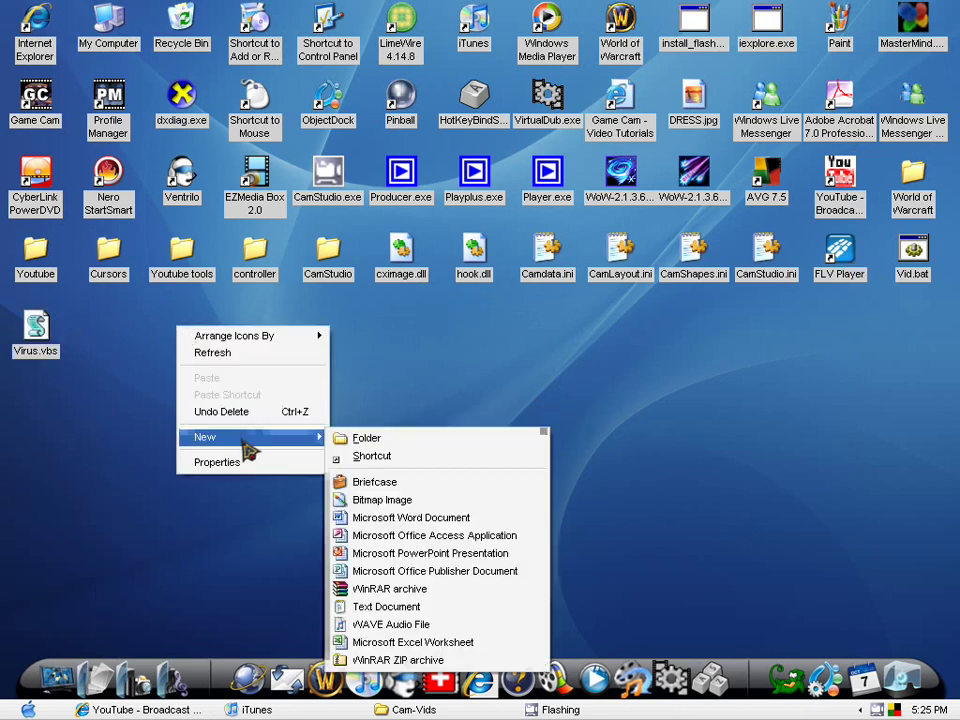
mouse_move(318, 440)
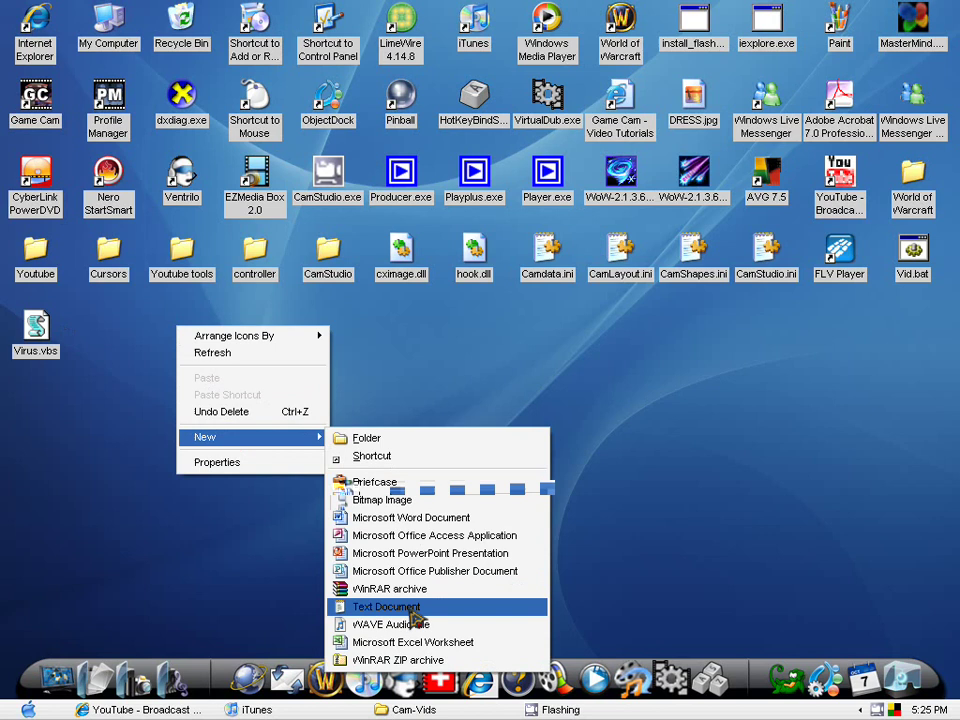
left_click(412, 612)
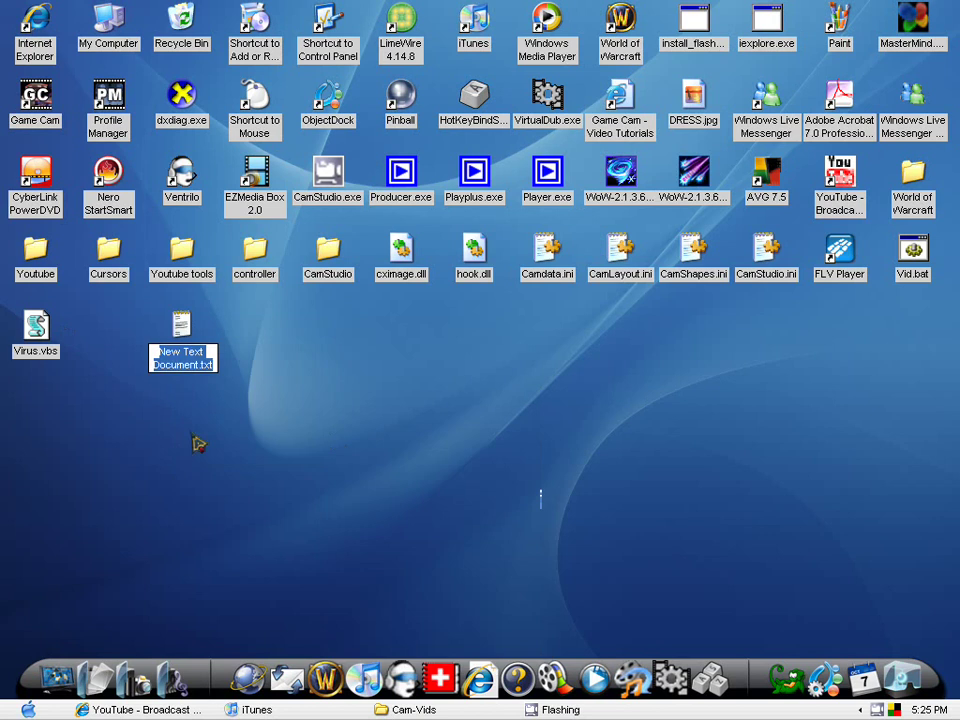
type("Virus")
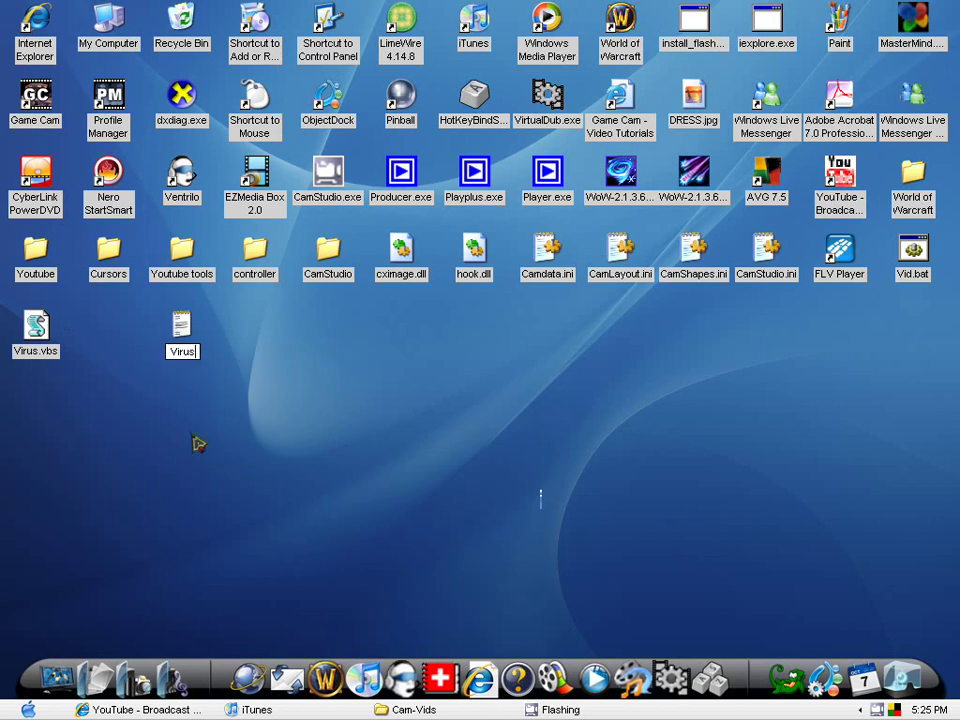
type(" DONT OPEN.VBS")
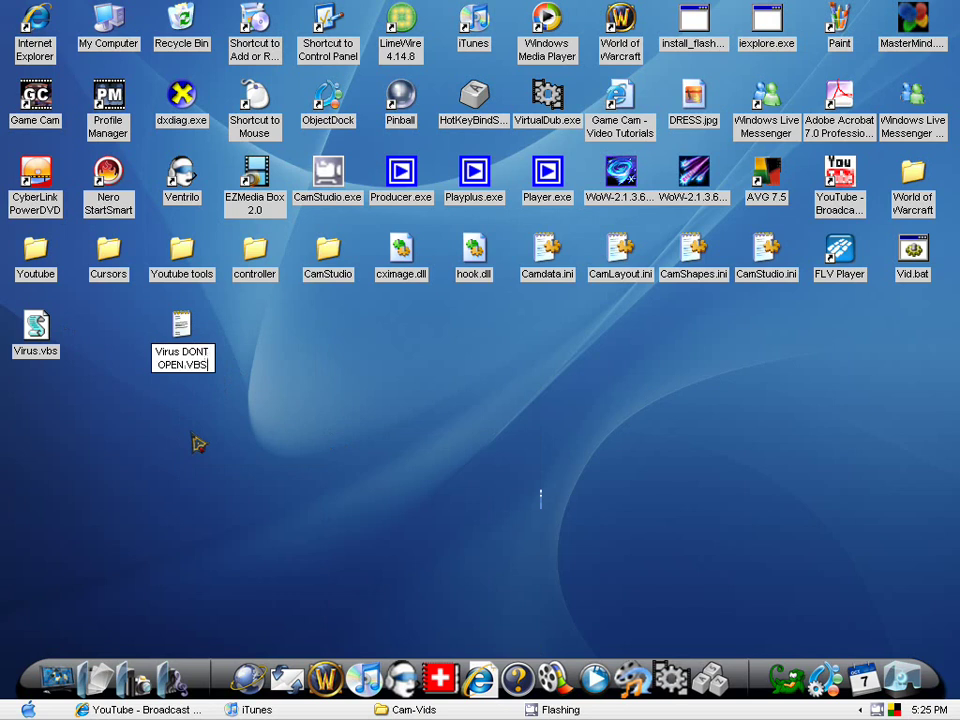
key("Return")
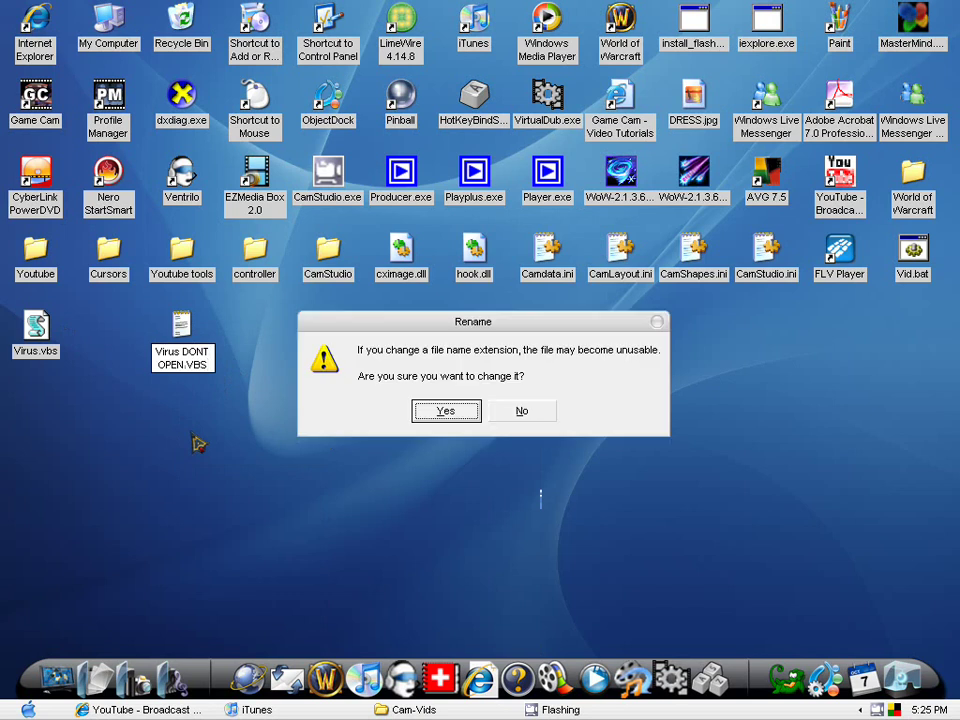
left_click(450, 410)
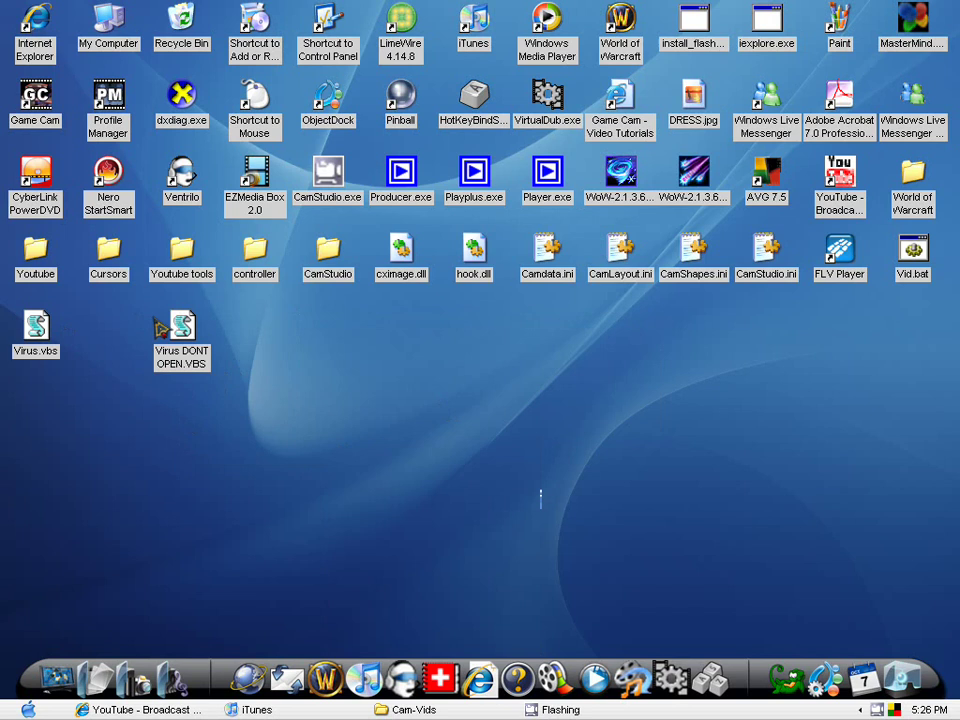
left_click(40, 352)
right_click(40, 352)
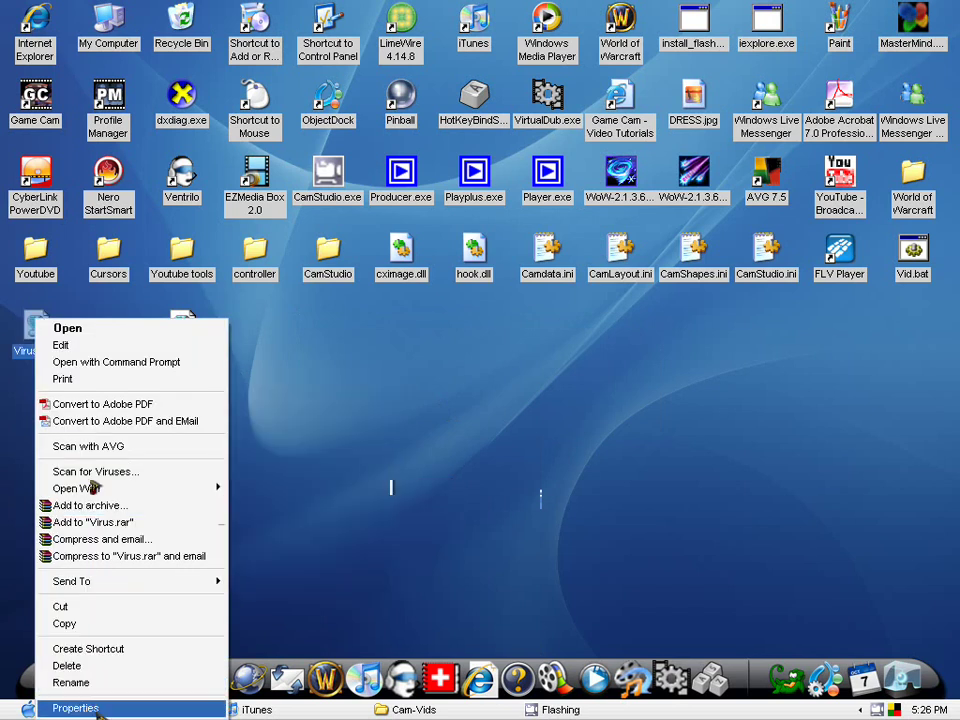
key("Return")
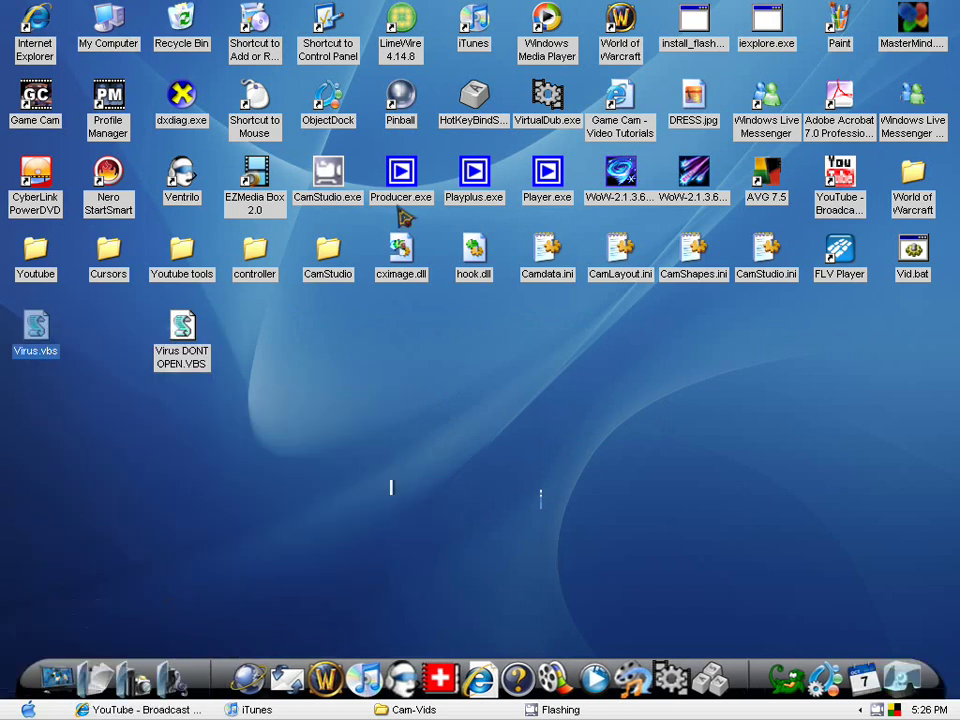
left_click(159, 262)
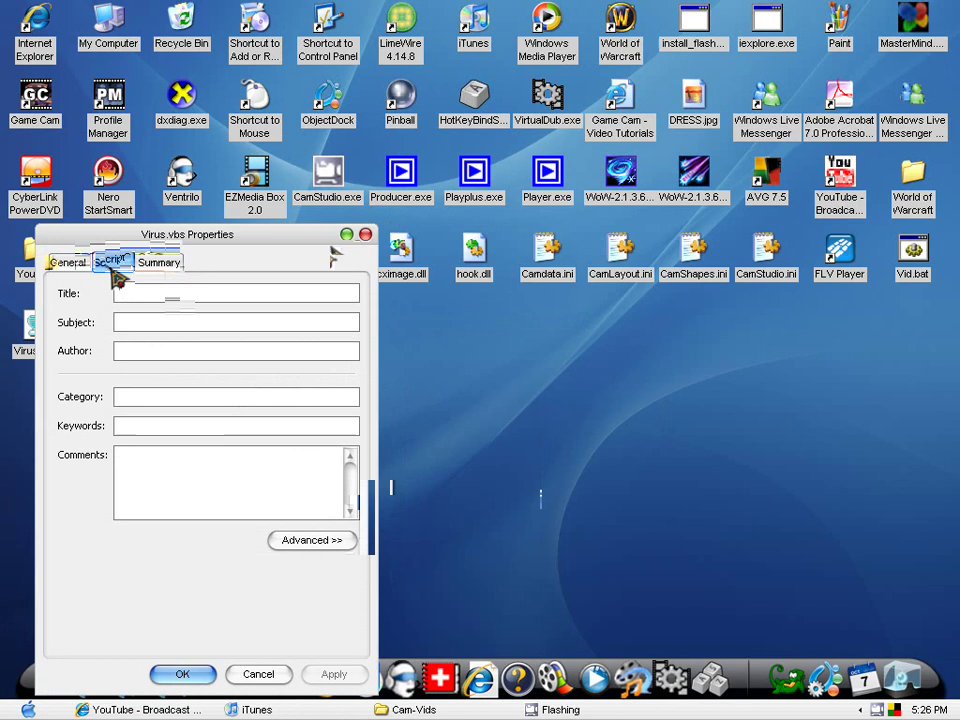
left_click(111, 262)
left_click(75, 263)
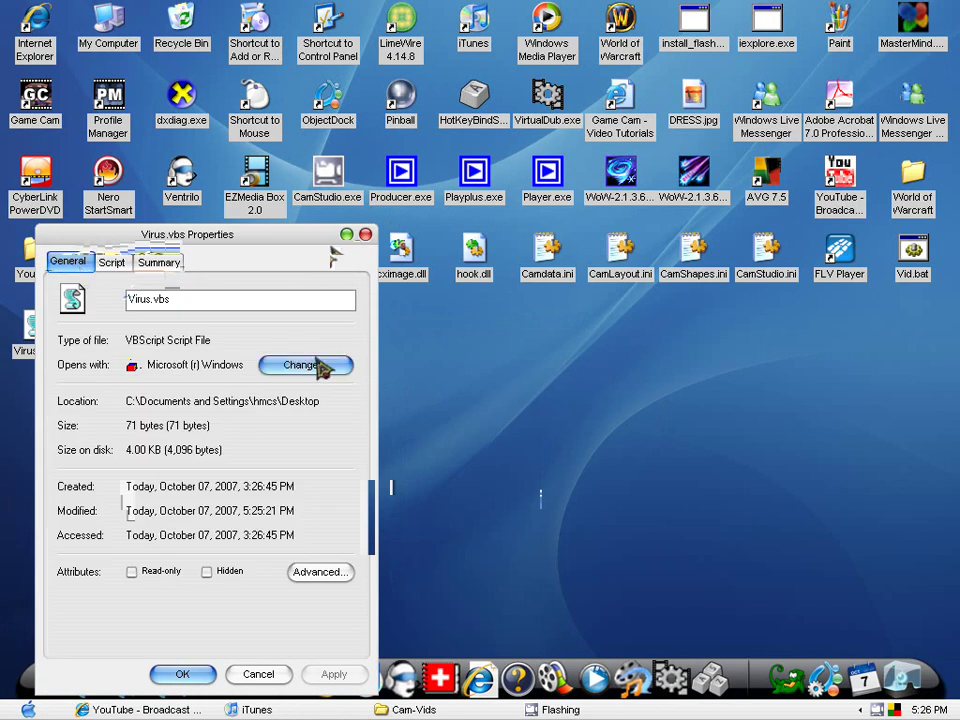
left_click(260, 673)
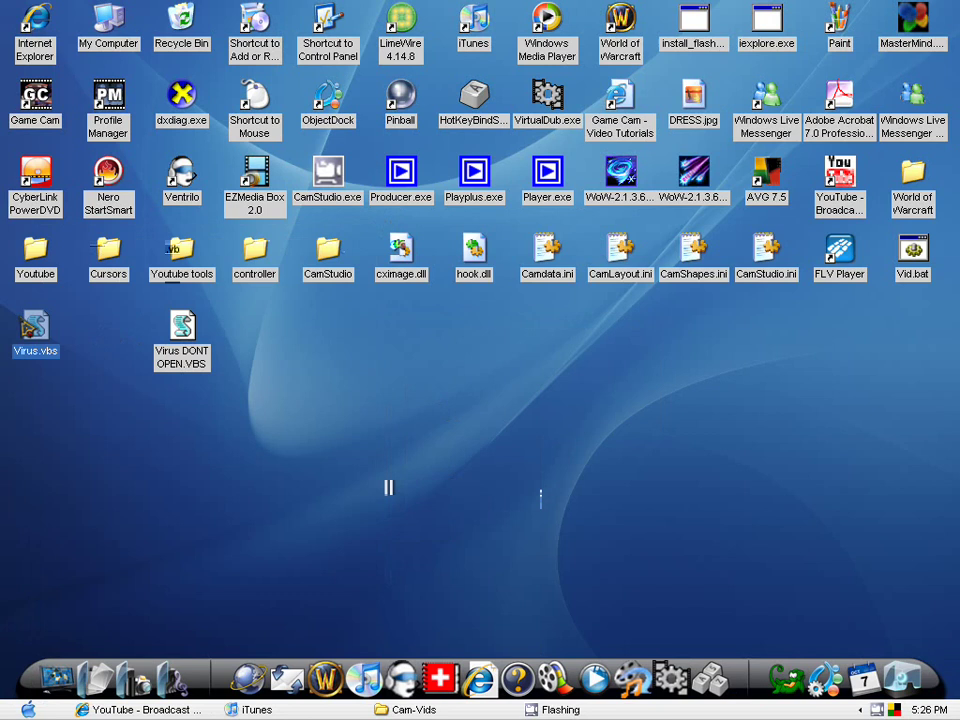
left_click_drag(1, 309, 250, 395)
Delete Virus DONT OPEN.VBS and confirm with Yes.
key("Delete")
left_click(521, 380)
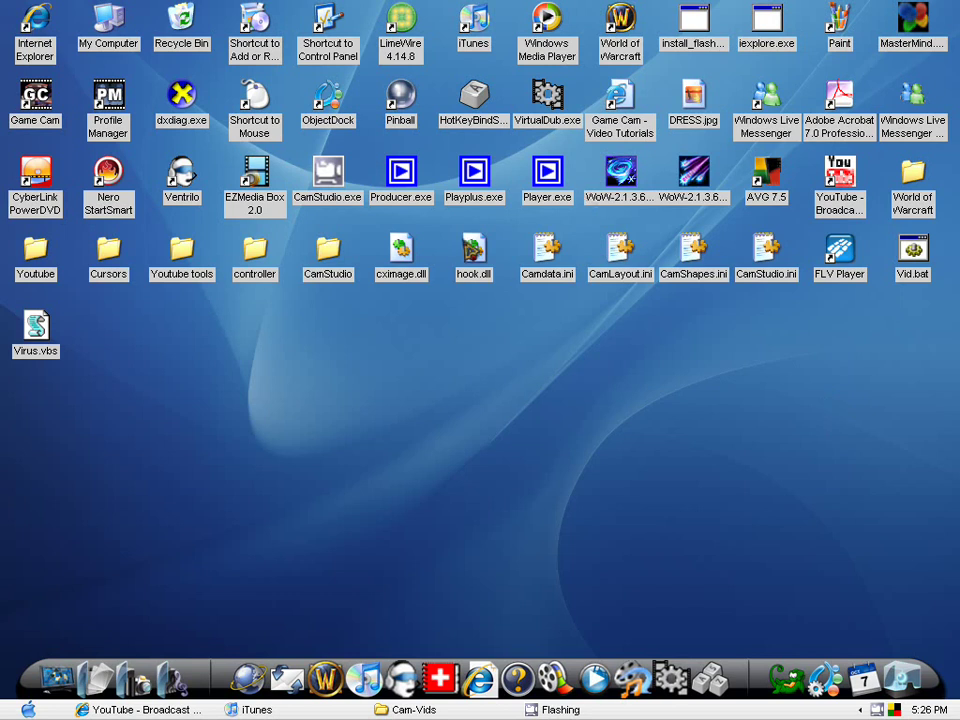
Launch Paint with mspaint from Run and paste the desktop screenshot onto the canvas.
key("super")
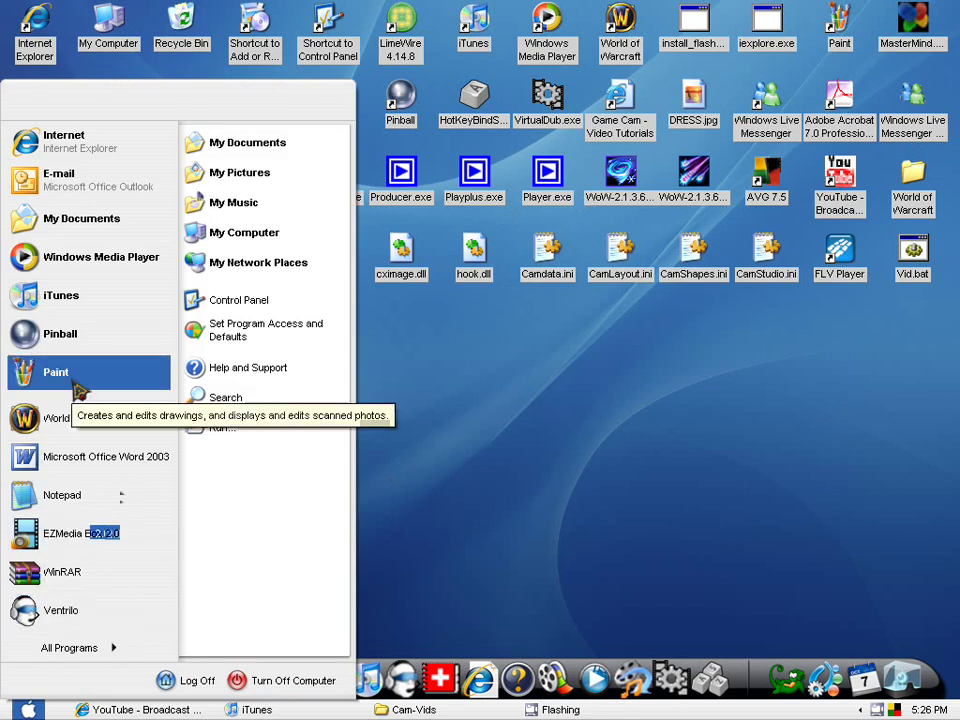
left_click(224, 430)
type("m")
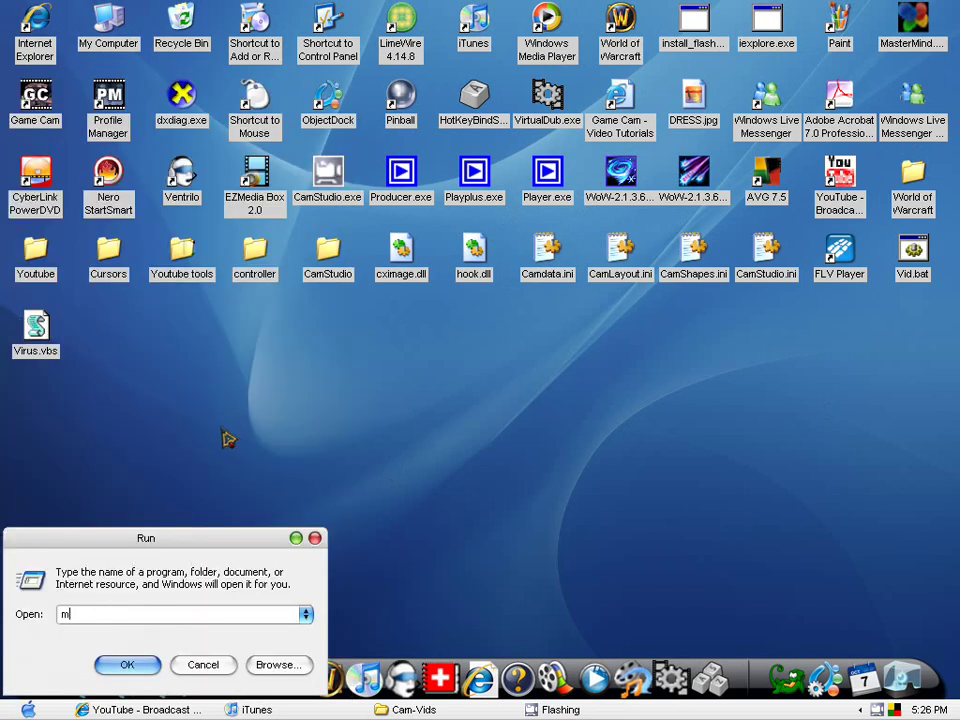
type("spai")
key("Return")
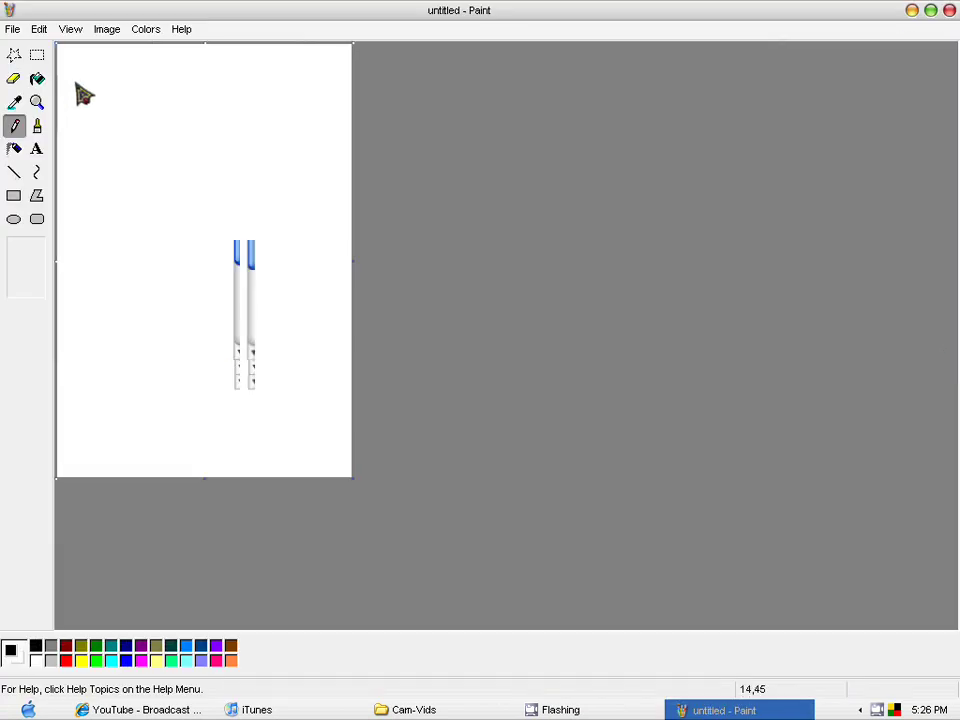
key("ctrl+v")
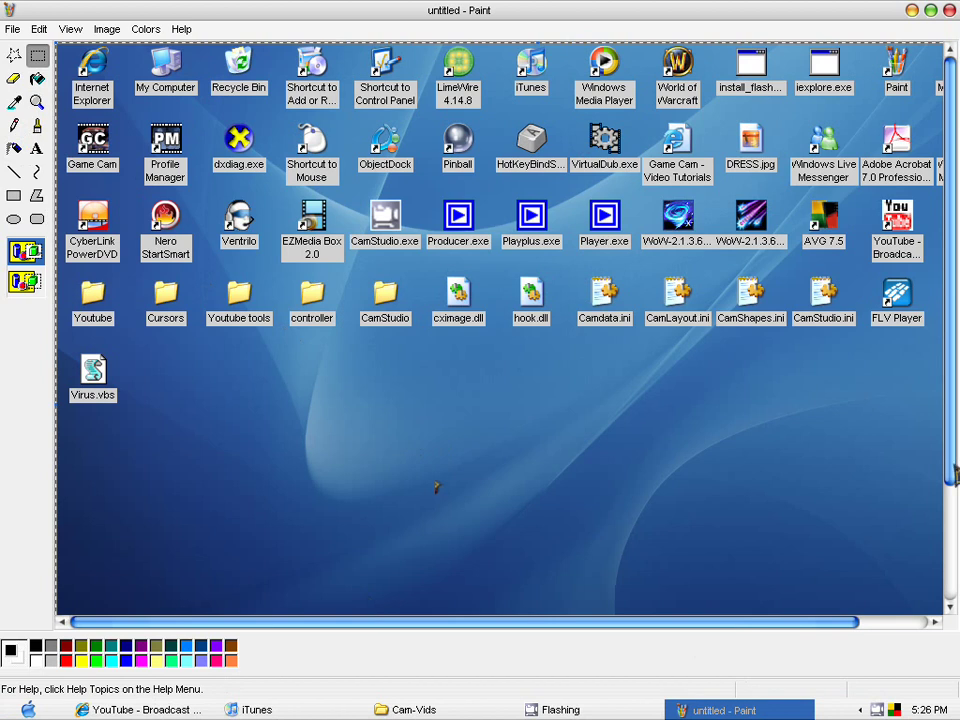
left_click_drag(953, 472, 945, 553)
mouse_move(804, 624)
left_mouse_down()
mouse_move(933, 643)
mouse_move(814, 697)
mouse_move(790, 635)
left_mouse_up()
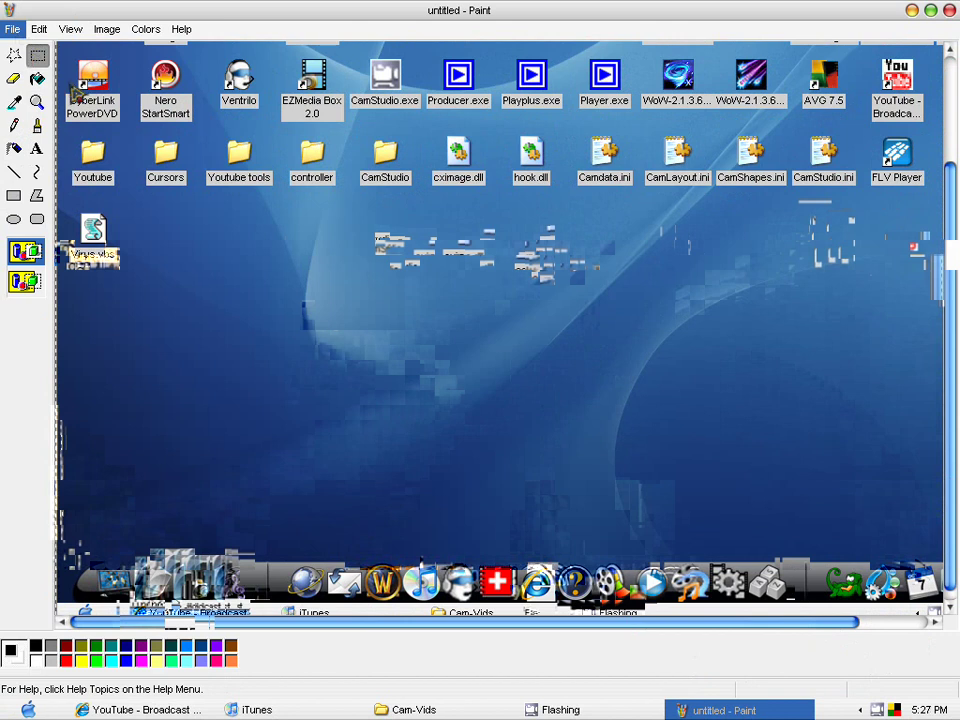
Save the screenshot to the Desktop as untitled.bmp and close Paint.
key("ctrl+s")
left_click(50, 195)
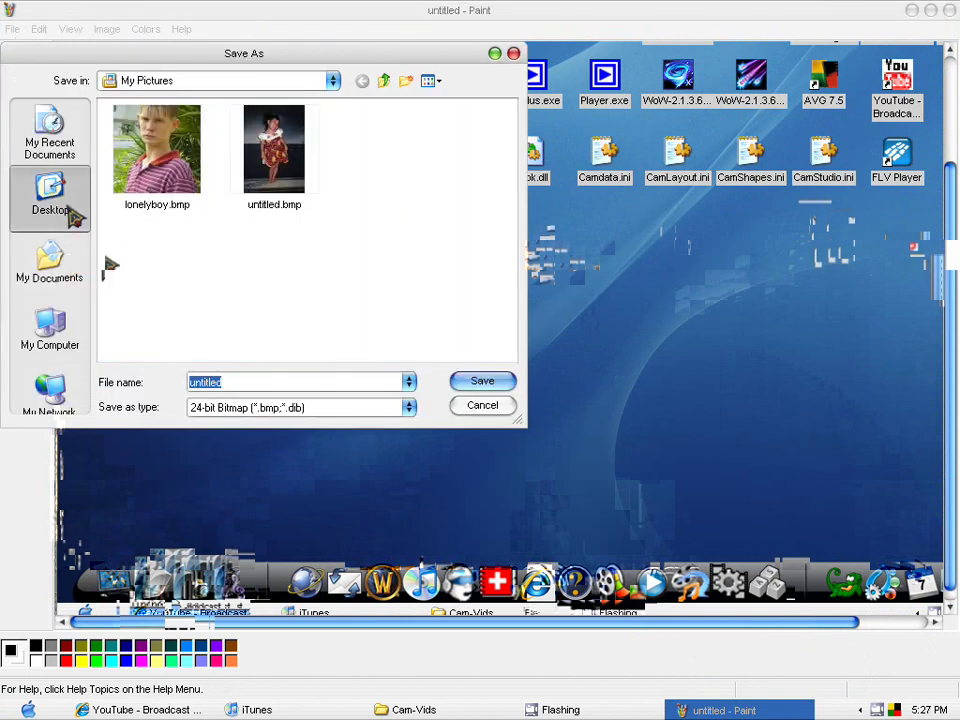
left_click(483, 382)
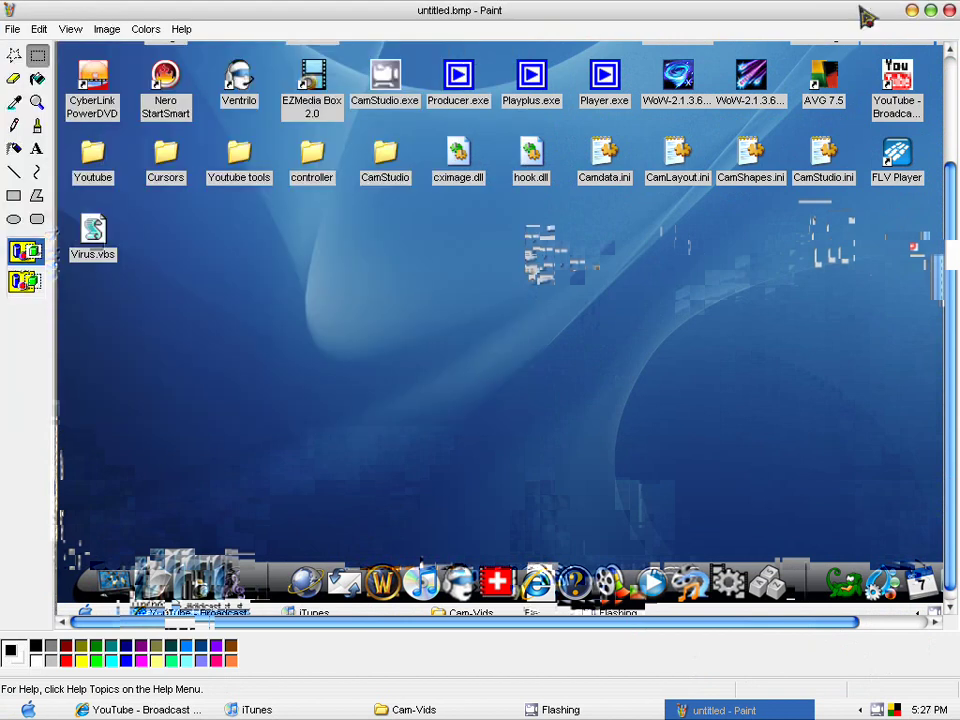
left_click(949, 11)
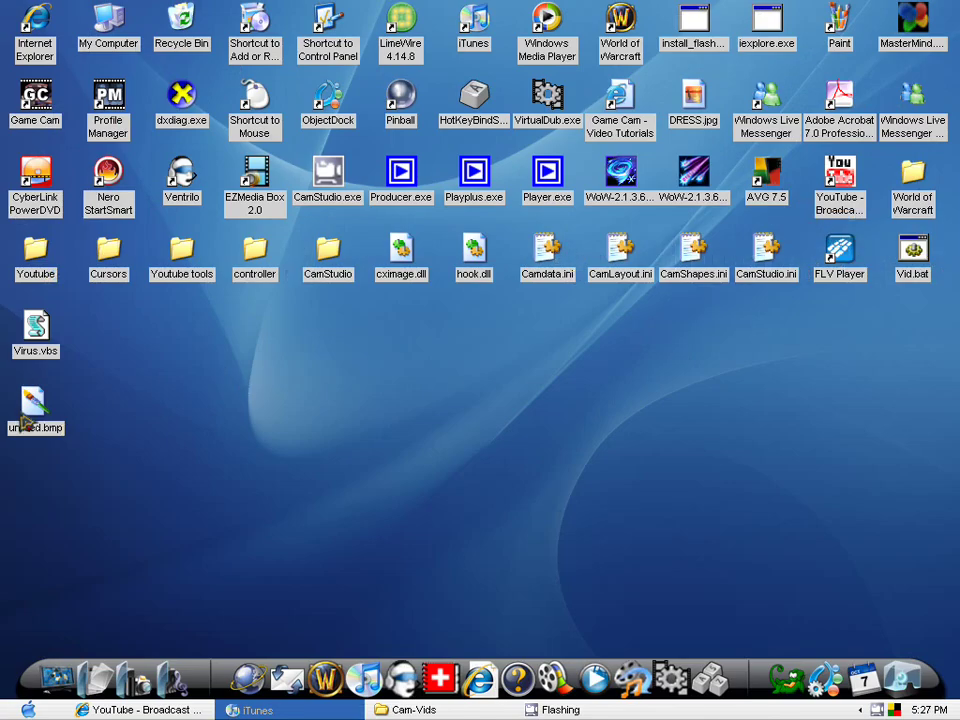
Move untitled.bmp beside Virus.vbs, then open and close Display Properties without changes.
left_click_drag(57, 419, 130, 349)
right_click(179, 352)
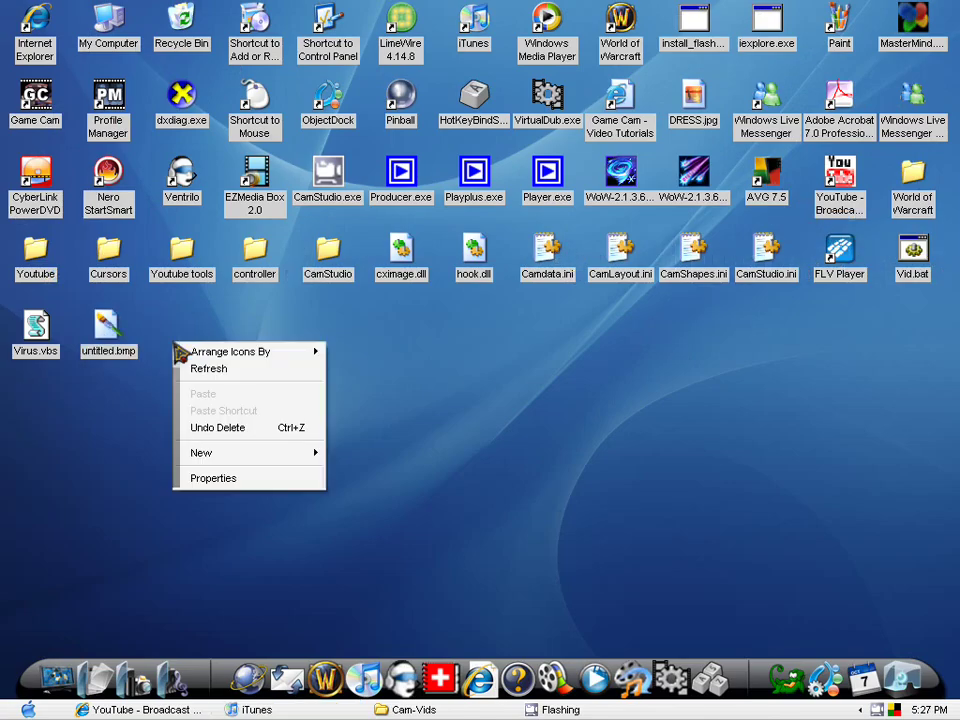
left_click(218, 478)
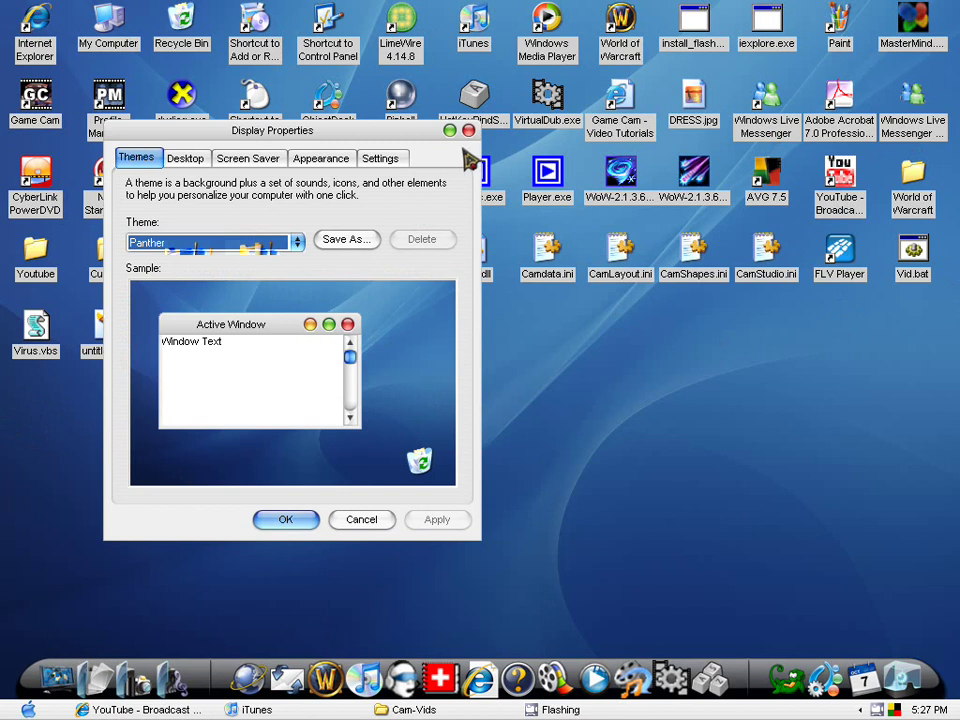
left_click(469, 131)
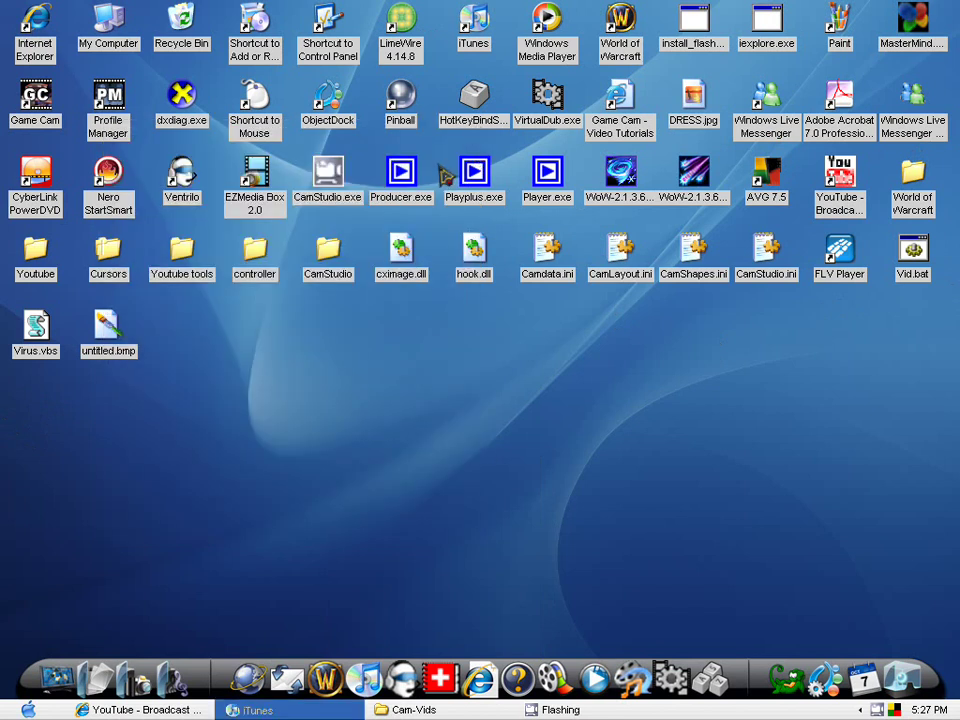
Uncheck Show Desktop Icons under Arrange Icons By to hide all desktop icons.
right_click(440, 167)
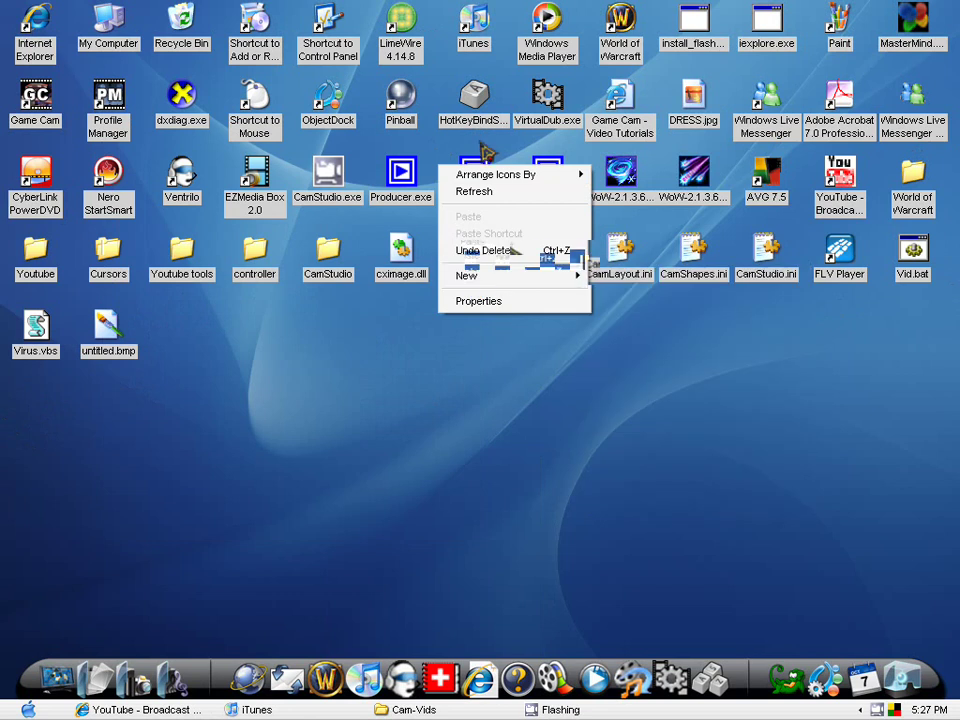
mouse_move(512, 176)
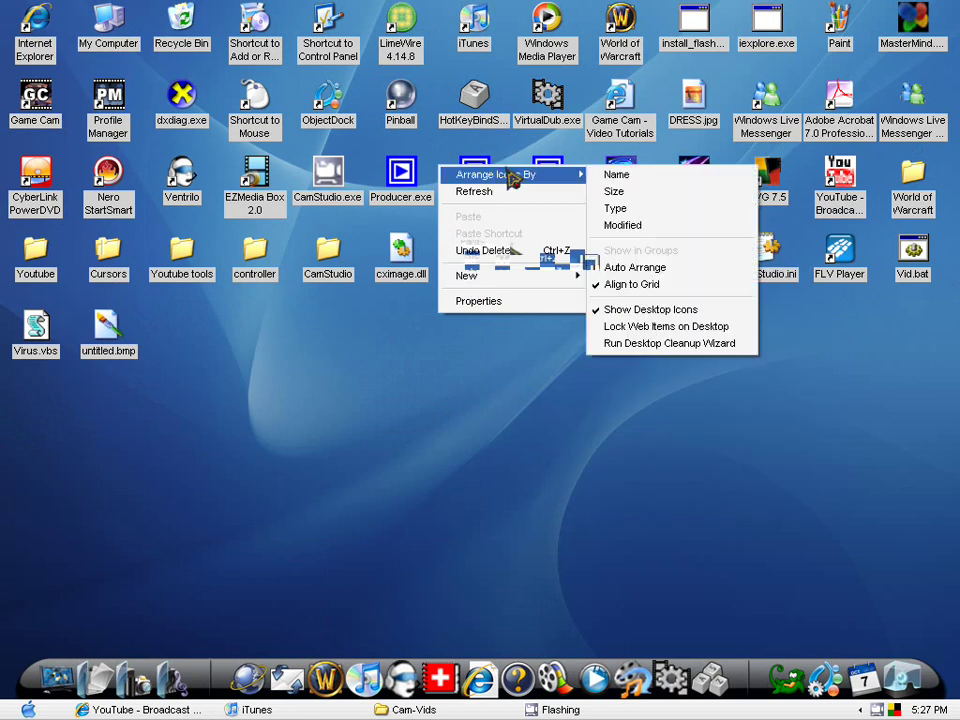
left_click(695, 312)
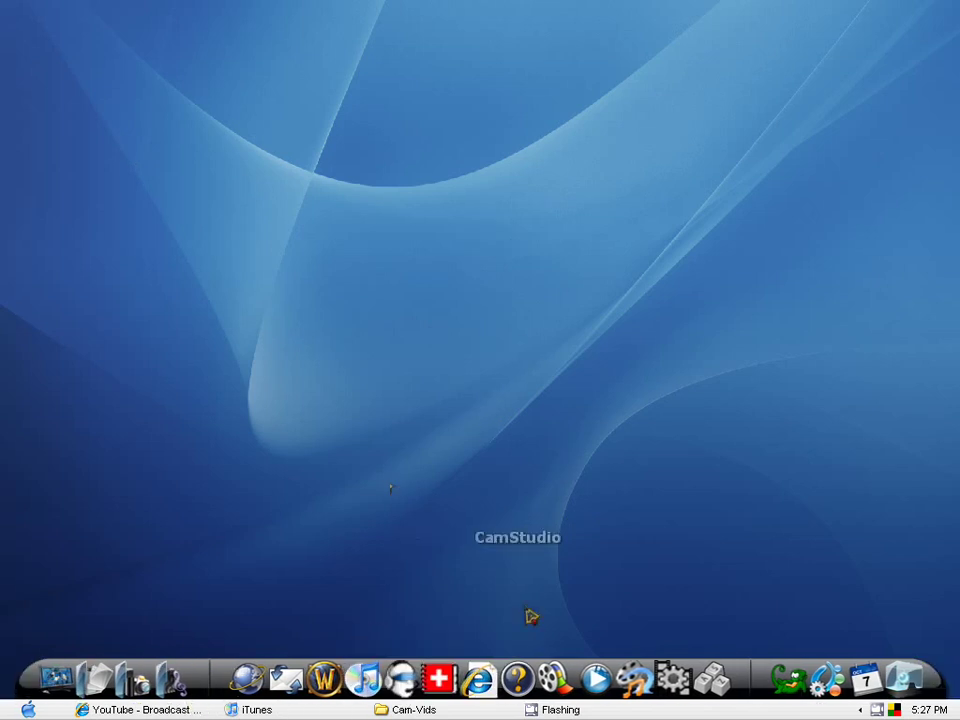
Set untitled.bmp from the Desktop folder as the wallpaper in Display Properties and apply it.
right_click(547, 505)
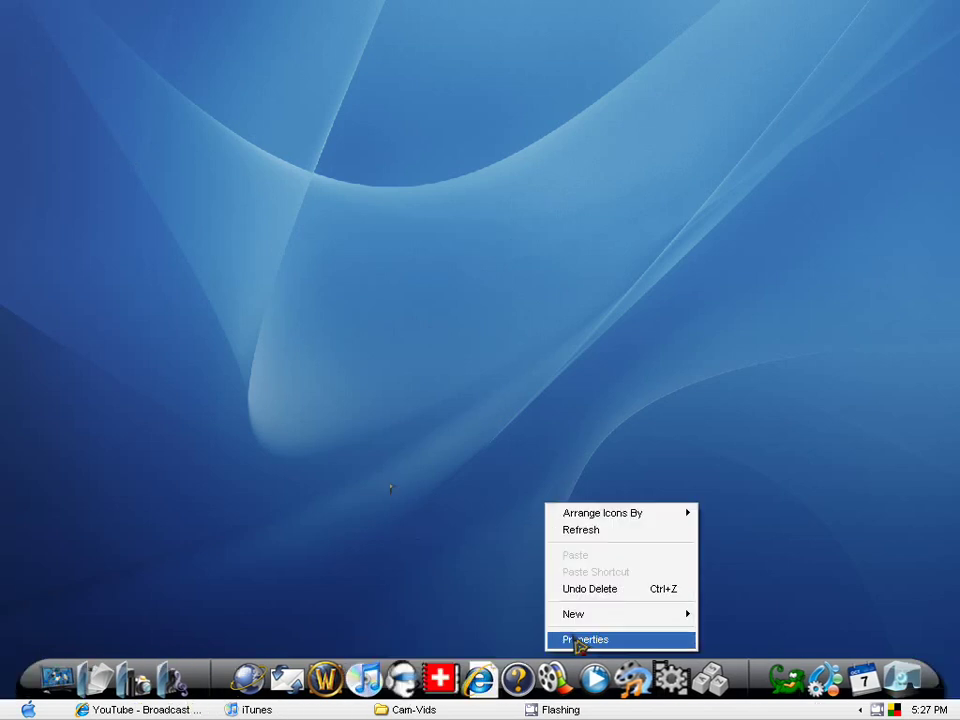
left_click(578, 643)
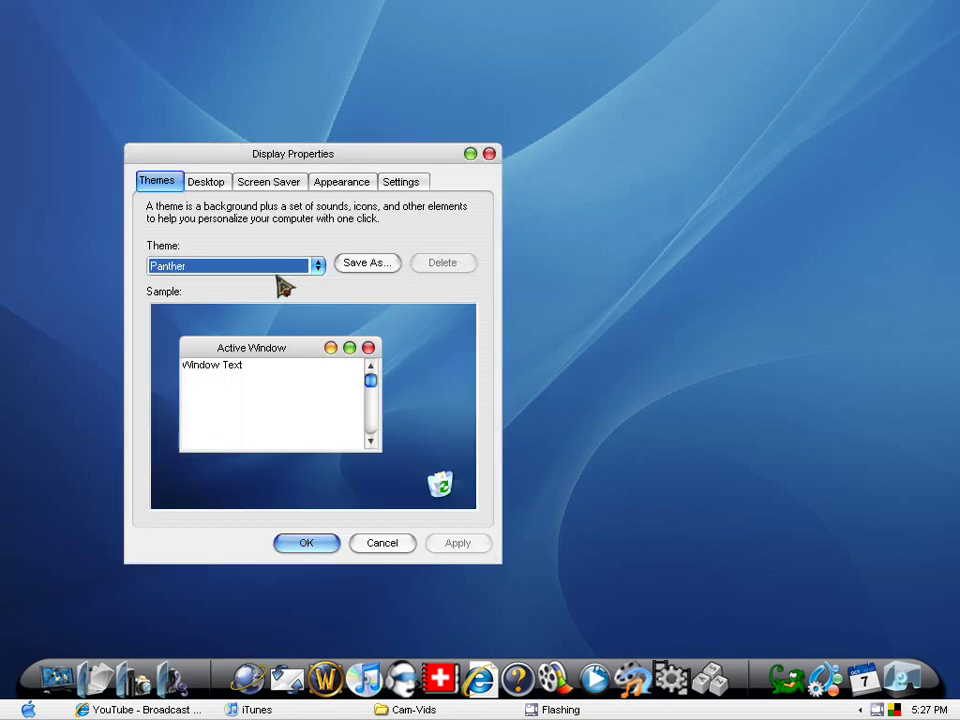
left_click(222, 186)
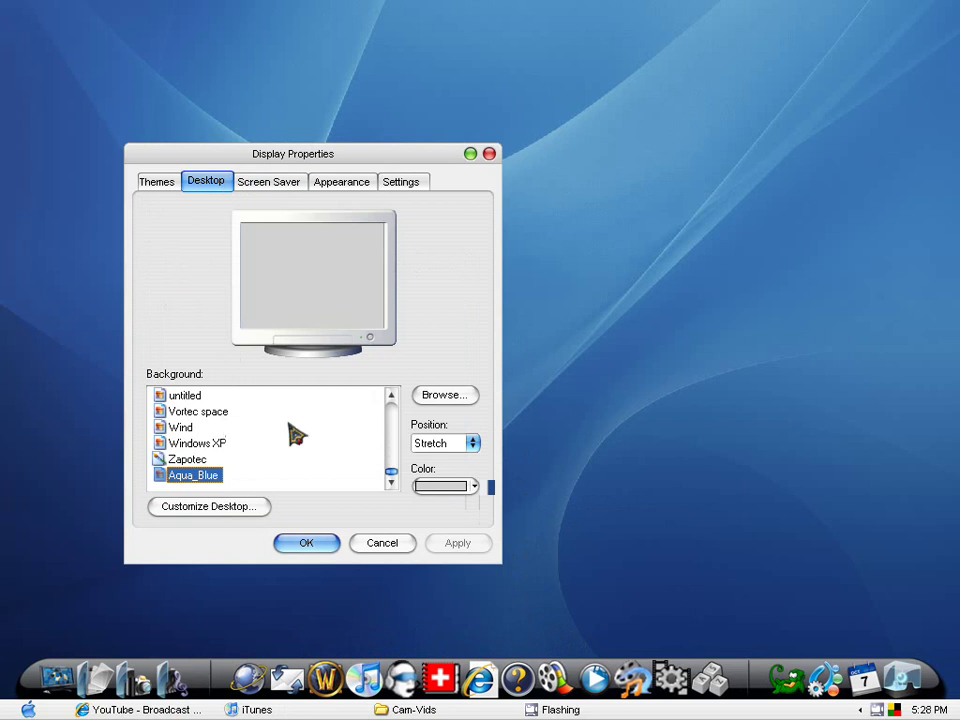
left_click(444, 395)
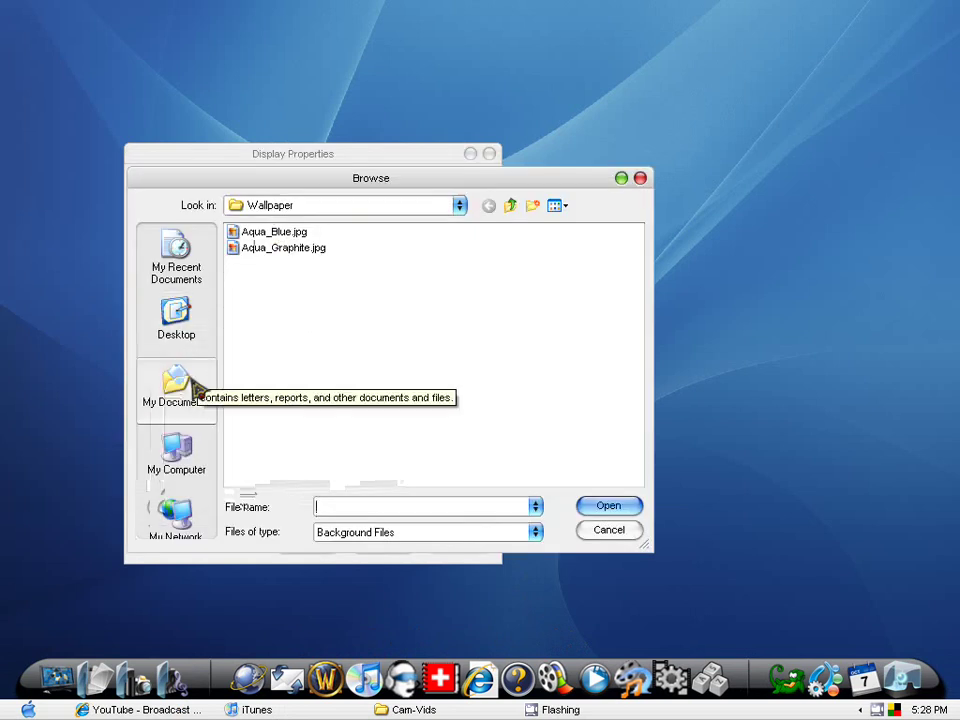
left_click(207, 341)
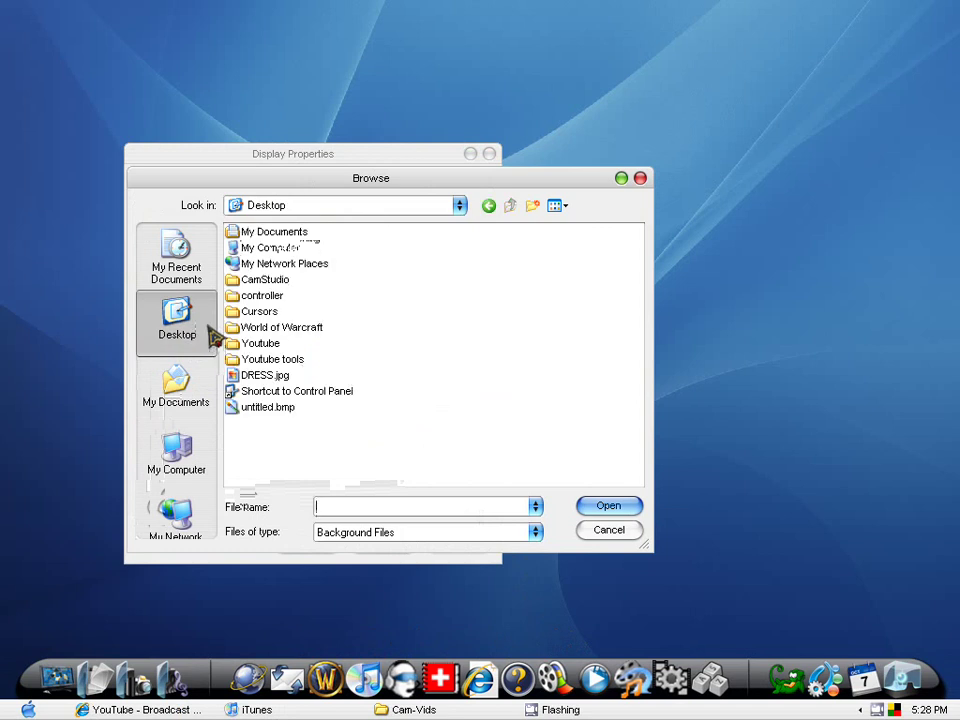
double_click(276, 409)
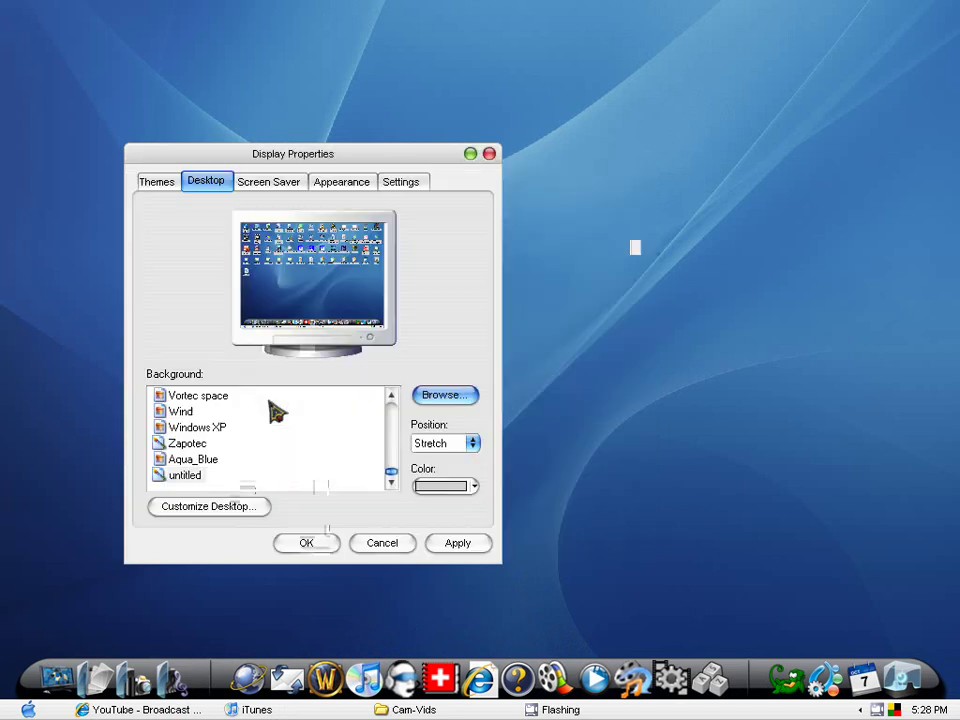
left_click(318, 543)
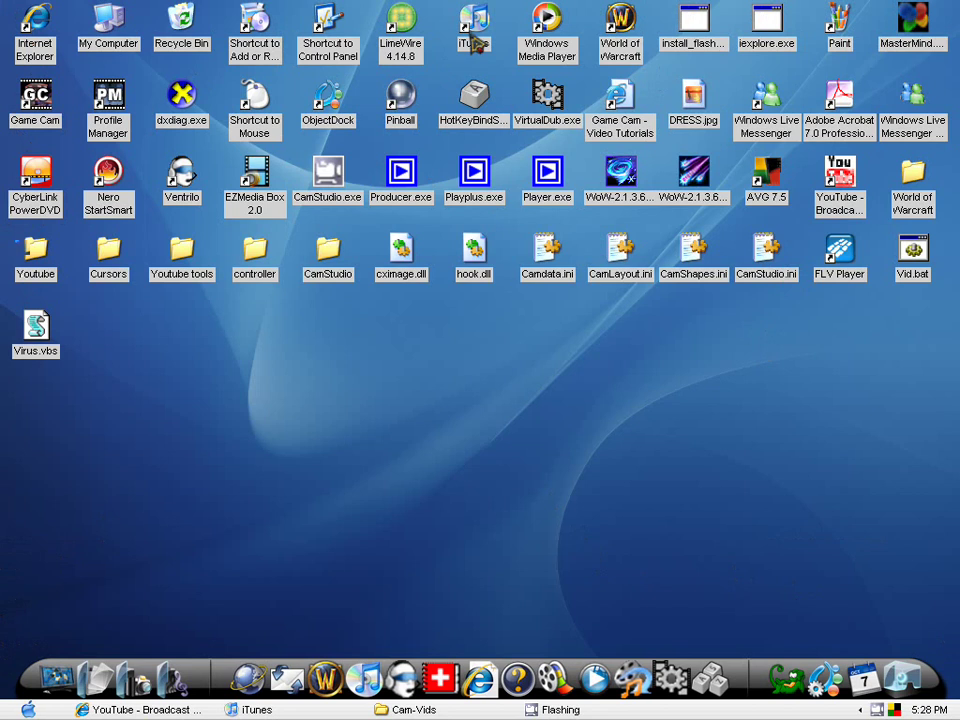
Re-enable Show Desktop Icons under Arrange Icons By and refresh the desktop with F5.
right_click(238, 482)
left_click(223, 454)
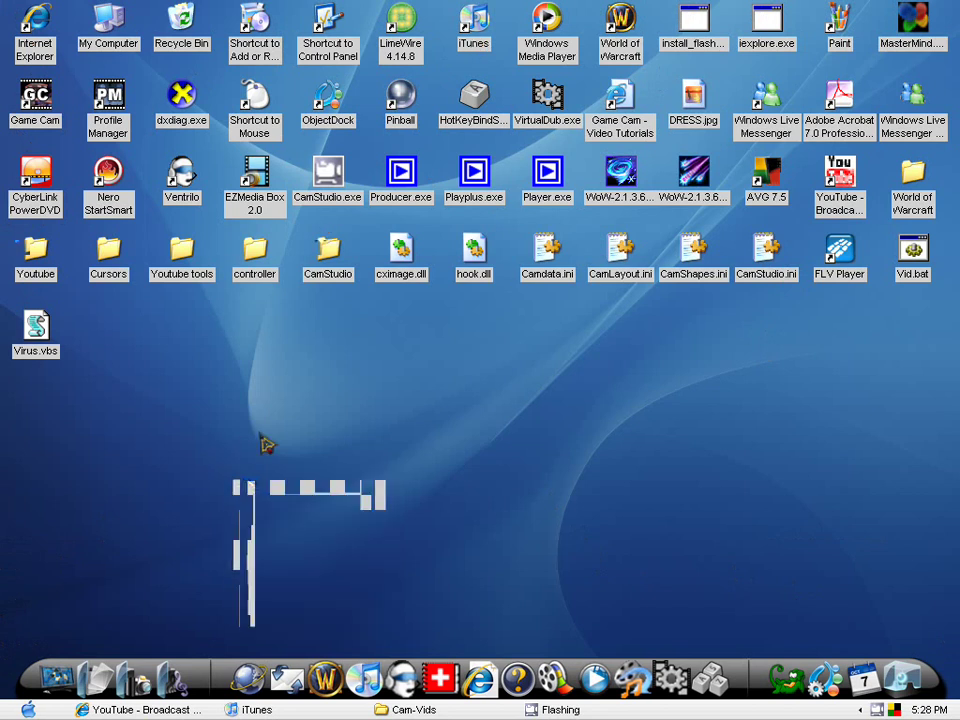
right_click(261, 434)
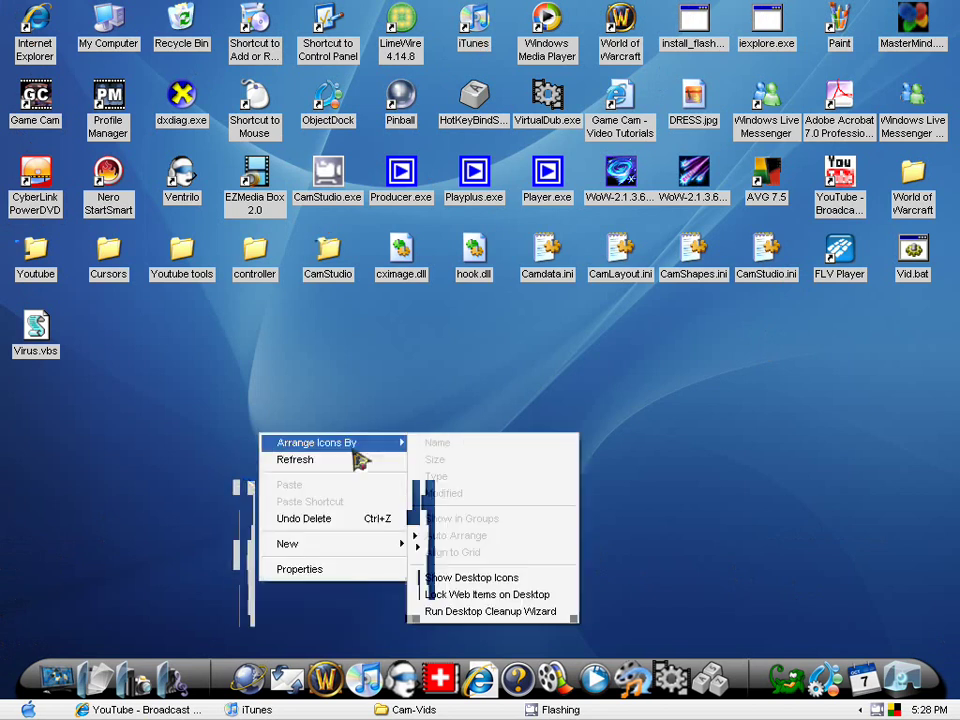
left_click(505, 579)
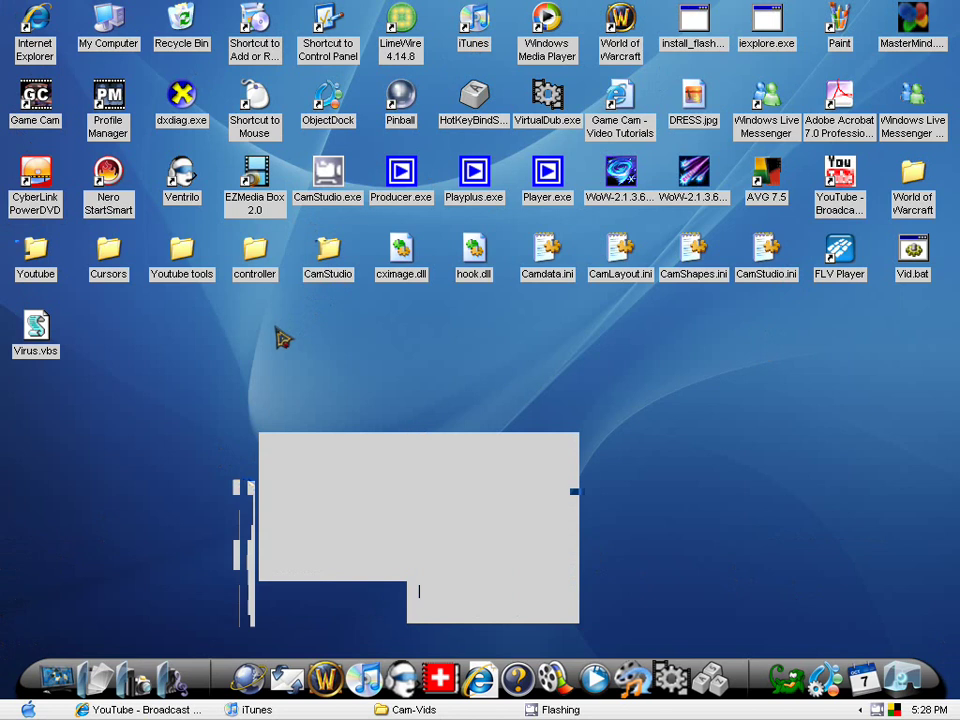
key("F5")
mouse_move(194, 112)
left_mouse_down()
mouse_move(270, 360)
mouse_move(267, 419)
mouse_move(200, 115)
left_mouse_up()
right_click(417, 383)
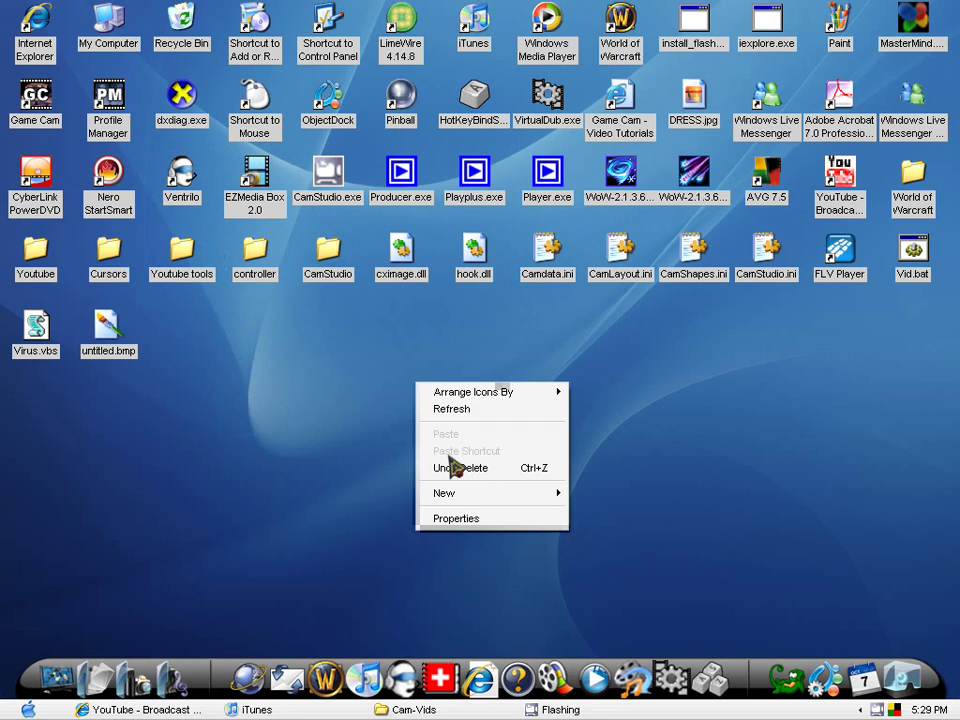
left_click(490, 517)
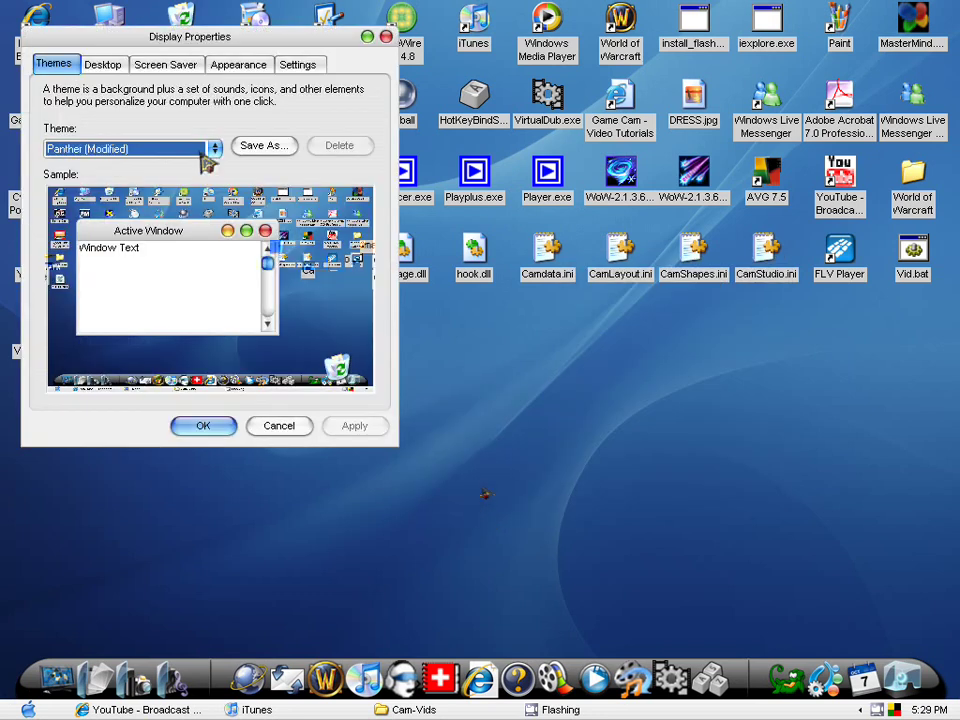
left_click(112, 66)
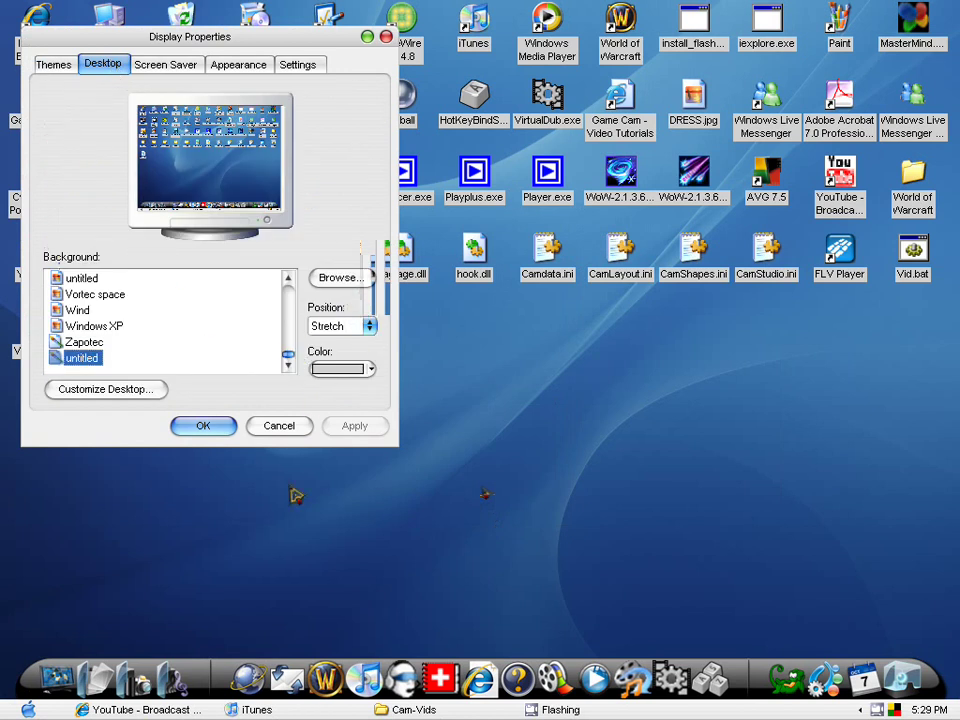
left_click(288, 436)
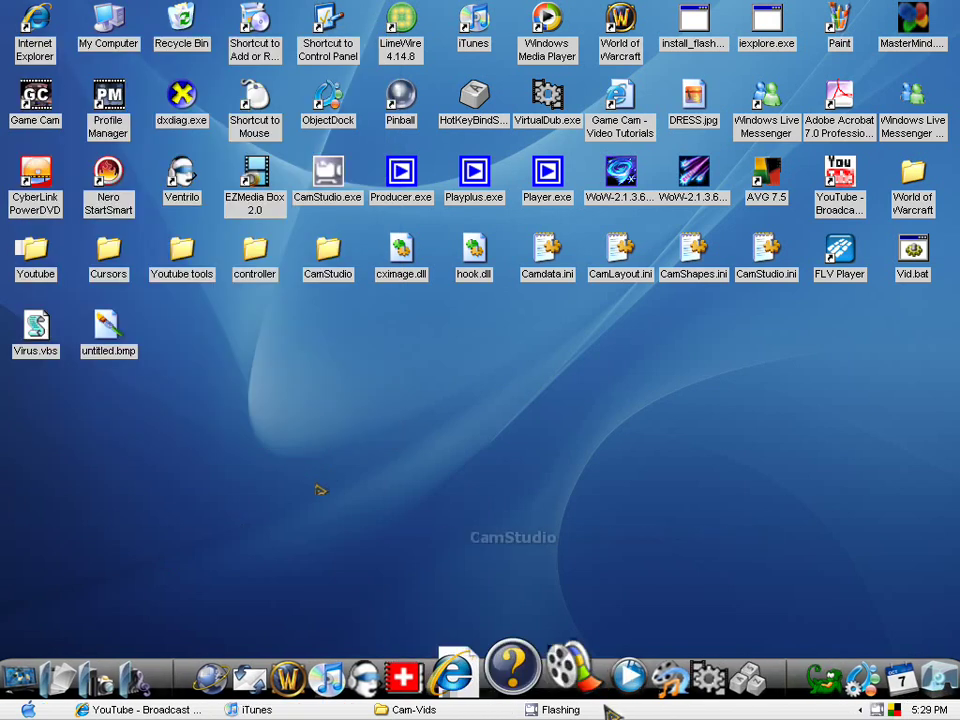
Restore the CamStudio window from the tray and drag it down and right toward screen centre.
left_click(876, 710)
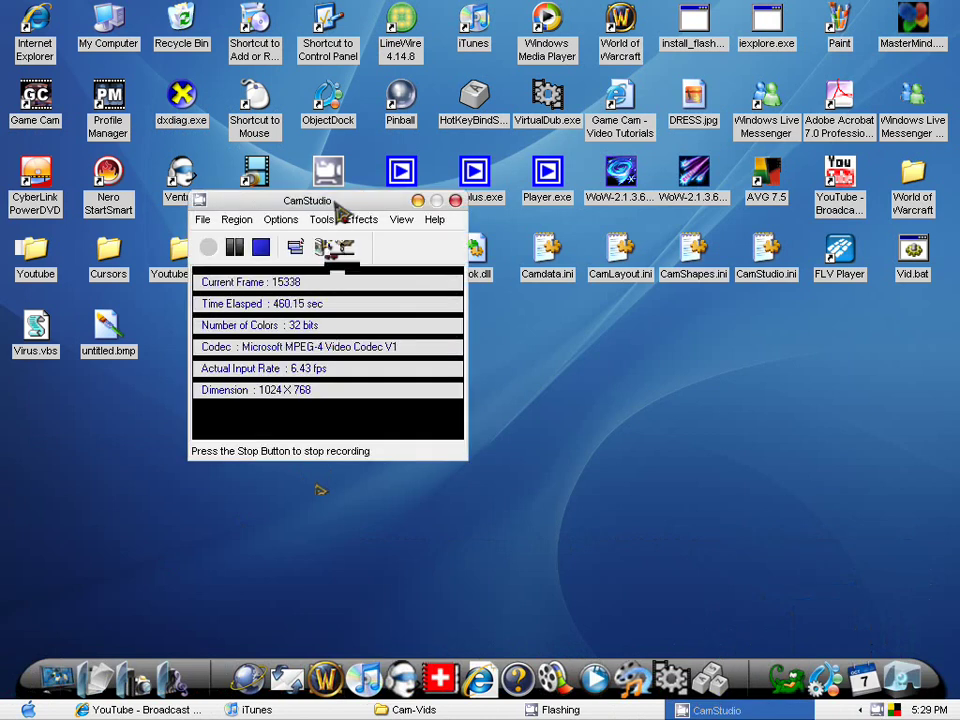
left_click_drag(336, 205, 372, 318)
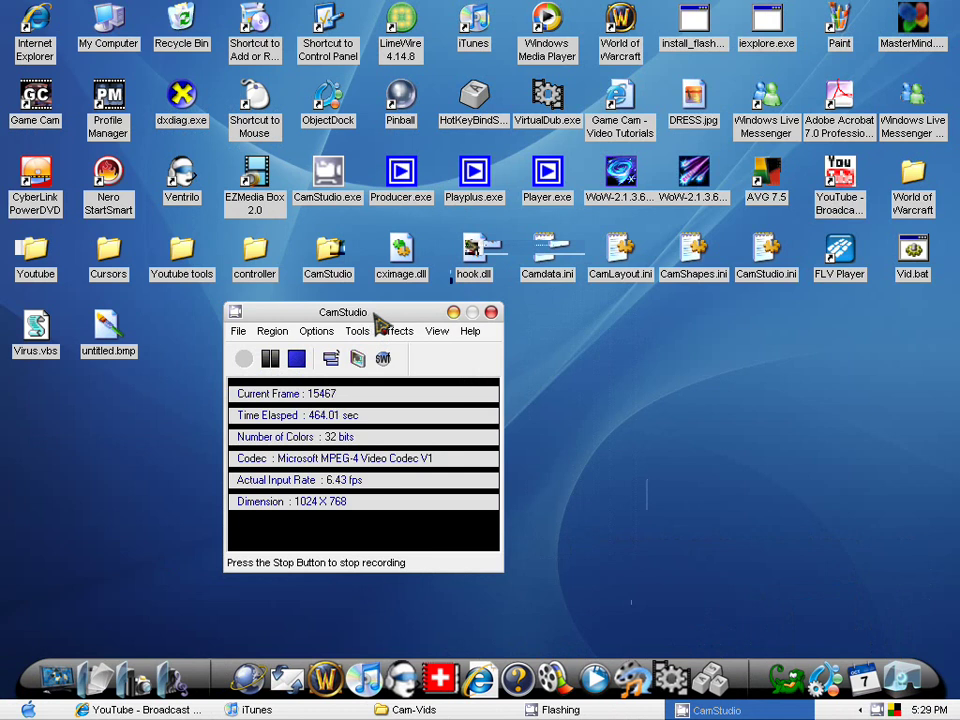
left_click_drag(444, 313, 518, 317)
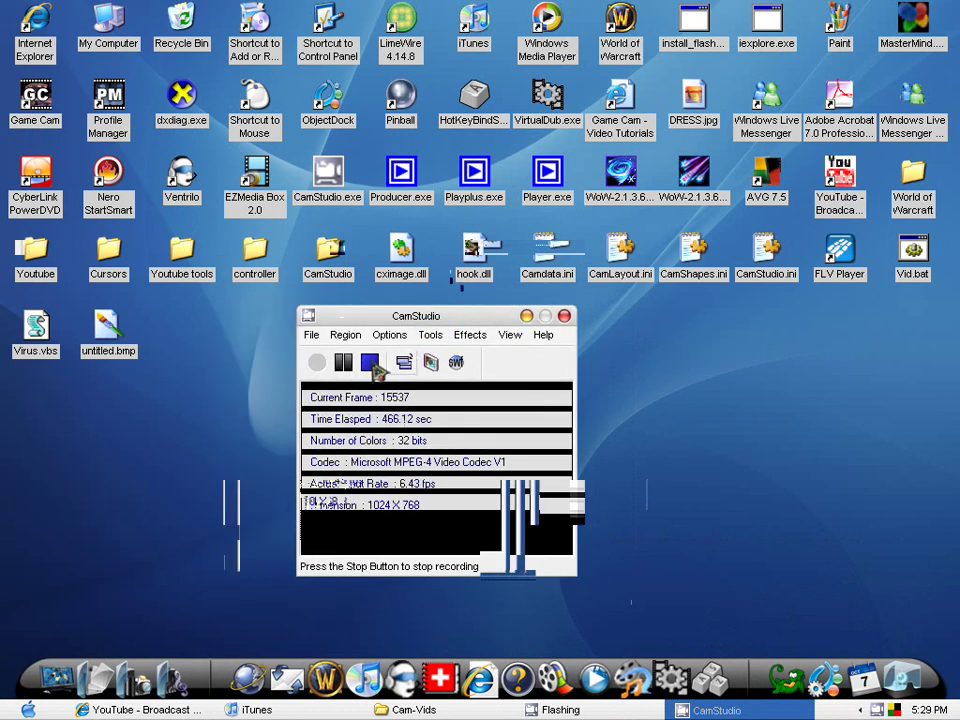